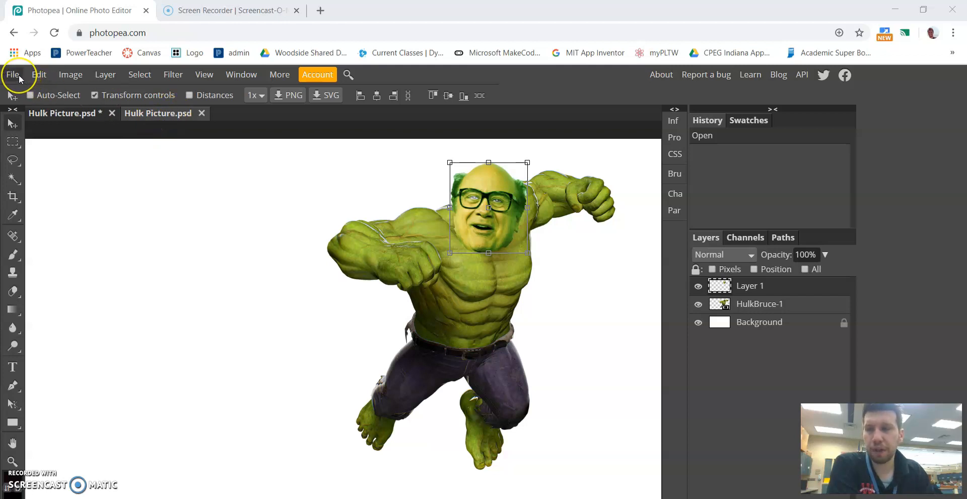
# - Place the ironman image from the Downloads folder into the Hulk Picture document as a new layer
pyautogui.click(19, 75)
pyautogui.click(19, 76)
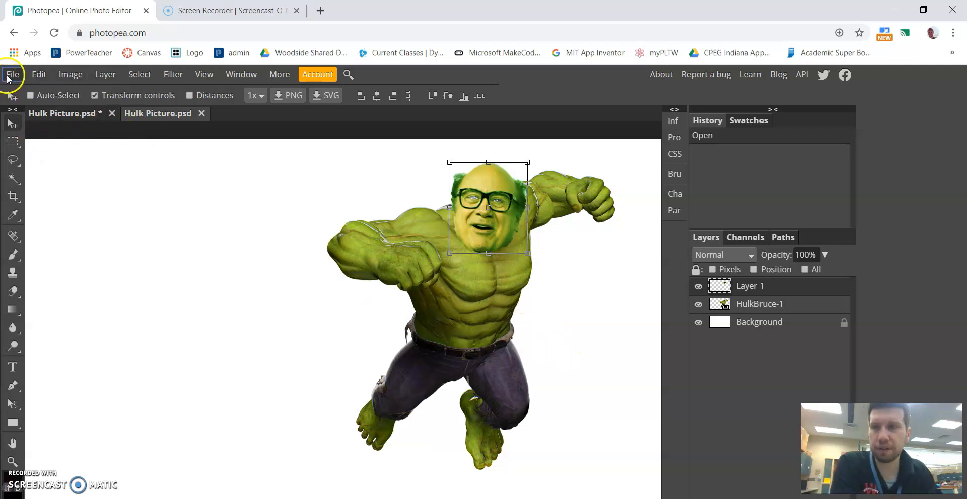
pyautogui.click(8, 76)
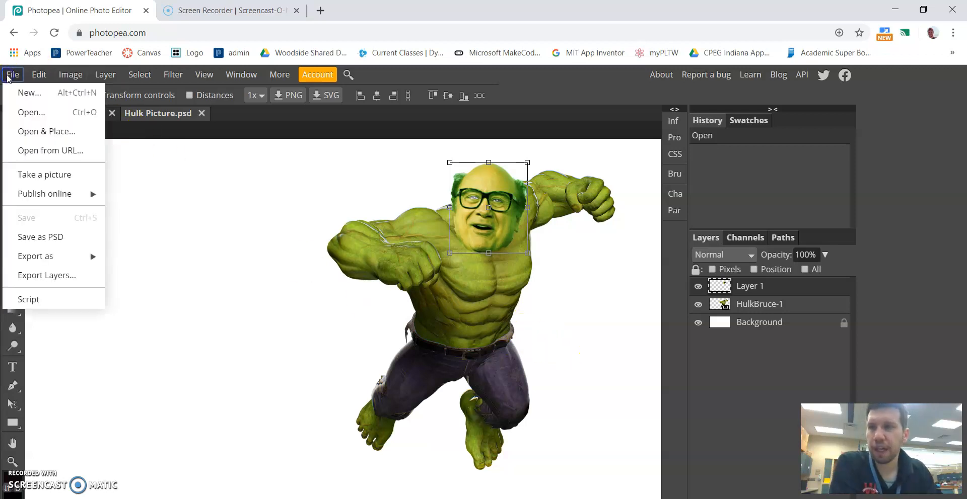
pyautogui.click(33, 131)
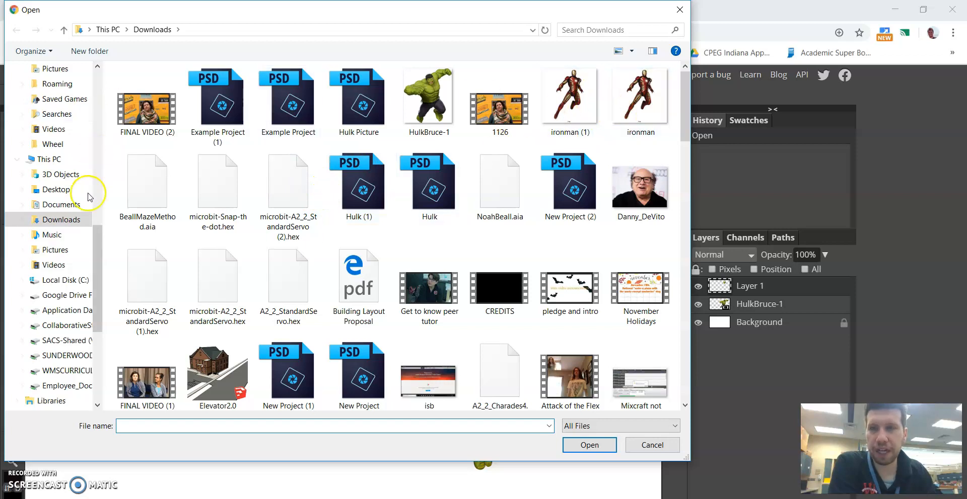
pyautogui.doubleClick(625, 105)
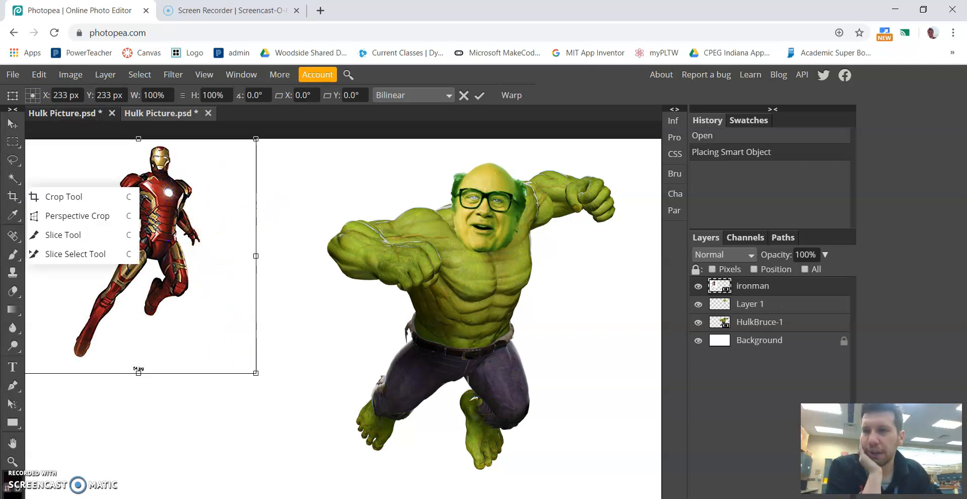
pyautogui.click(9, 124)
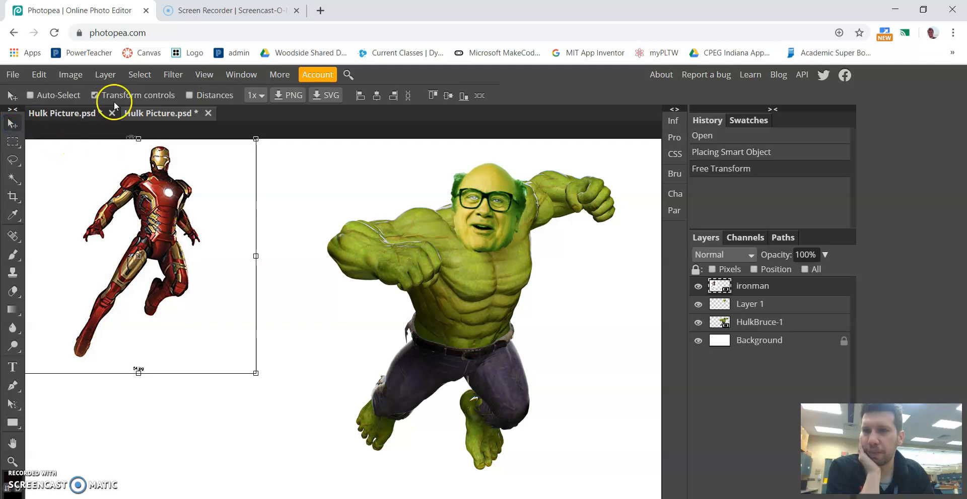
# - Enlarge the Iron Man image to about 138% width and 134% height and position it beside the Hulk
pyautogui.moveTo(192, 194); pyautogui.dragTo(198, 254)
pyautogui.moveTo(262, 200); pyautogui.dragTo(320, 195)
pyautogui.scroll(-1, 336, 279)
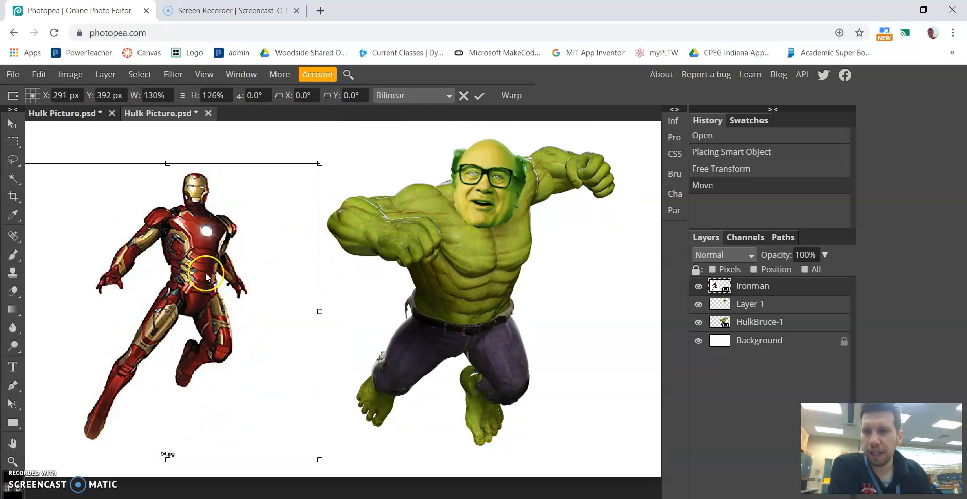
pyautogui.moveTo(201, 272); pyautogui.dragTo(217, 256)
pyautogui.moveTo(335, 148); pyautogui.dragTo(355, 129)
pyautogui.moveTo(290, 226); pyautogui.dragTo(271, 239)
pyautogui.moveTo(228, 260); pyautogui.dragTo(213, 260)
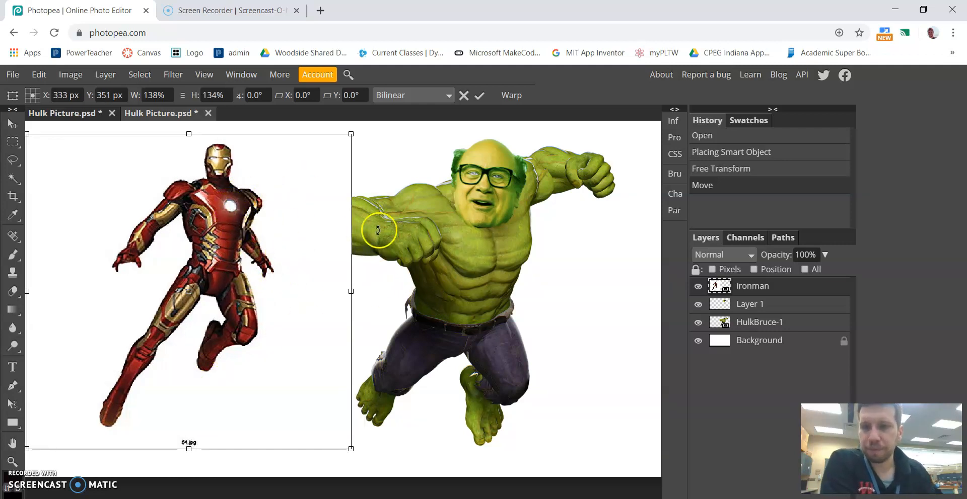
pyautogui.moveTo(445, 233)
pyautogui.mouseDown()
pyautogui.moveTo(473, 233)
pyautogui.moveTo(456, 234)
pyautogui.mouseUp()
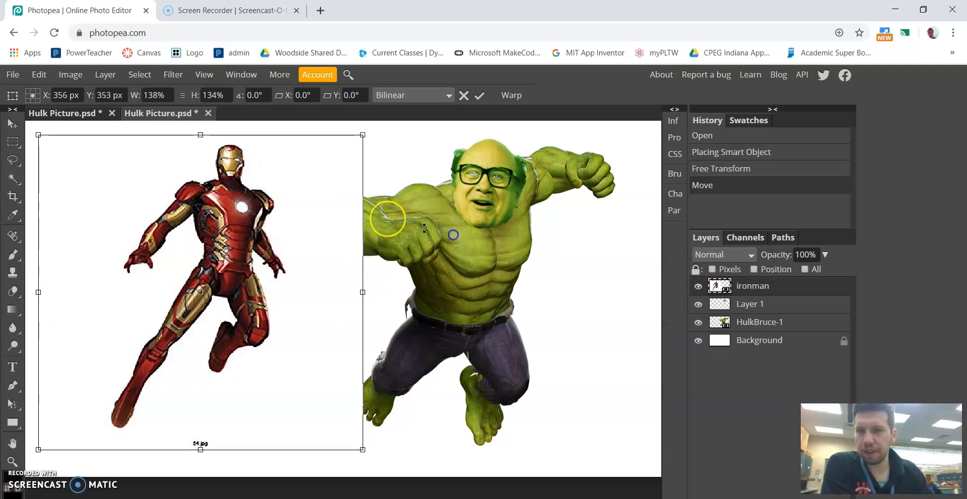
# - Select the white background around Iron Man with the Magic Wand at tolerance 10, contiguous
pyautogui.moveTo(14, 157)
pyautogui.moveTo(12, 182)
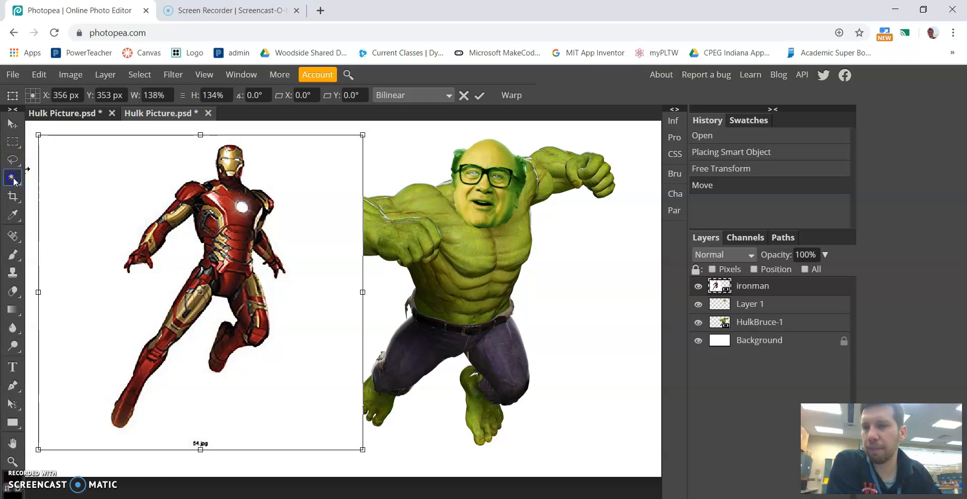
pyautogui.click(18, 185)
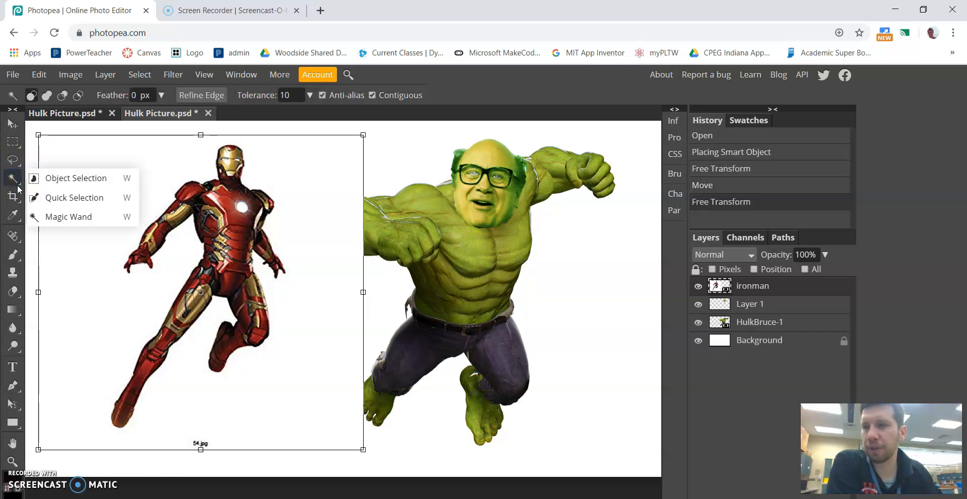
pyautogui.click(54, 178)
pyautogui.moveTo(14, 187)
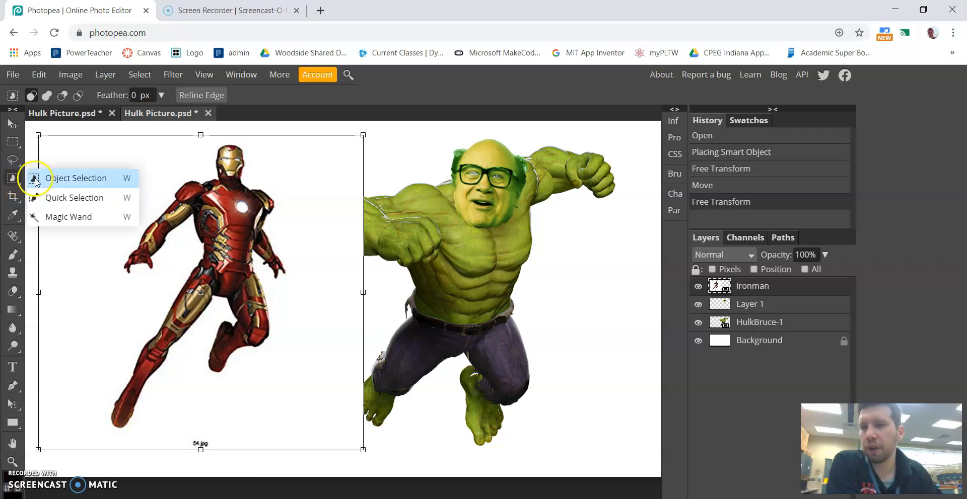
pyautogui.click(91, 220)
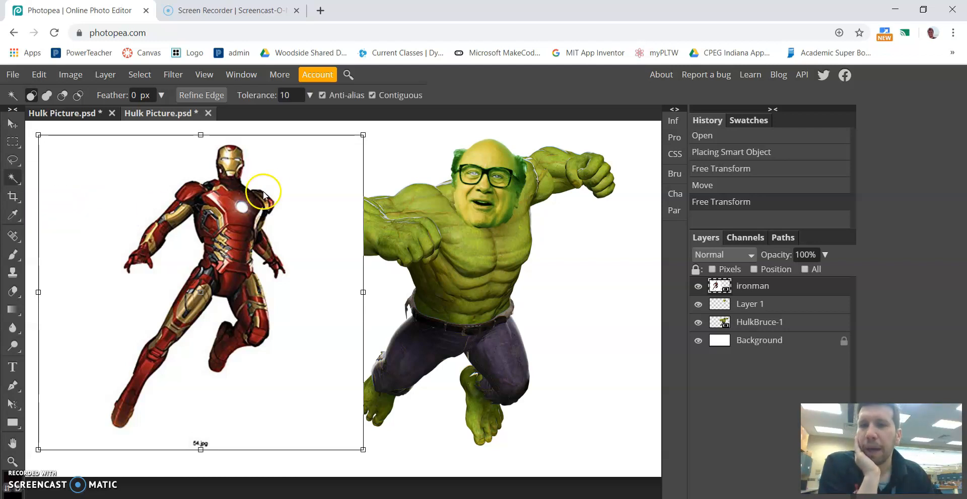
pyautogui.click(279, 155)
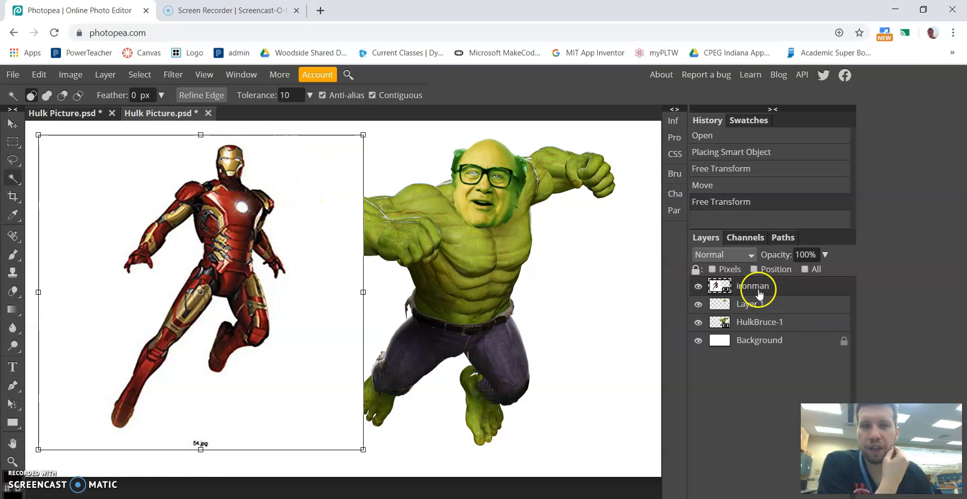
pyautogui.click(329, 191)
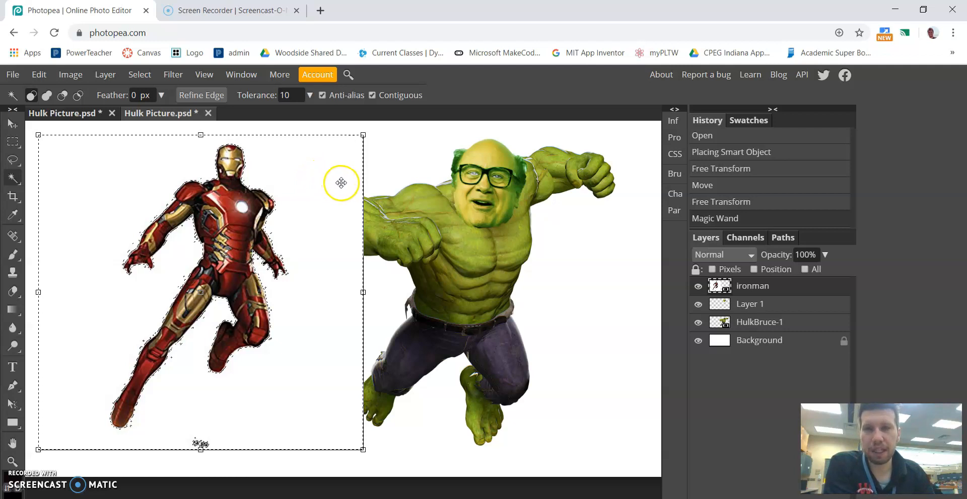
# - Try to delete the selected white background from the ironman smart object
pyautogui.press('Delete')
pyautogui.press('Delete')
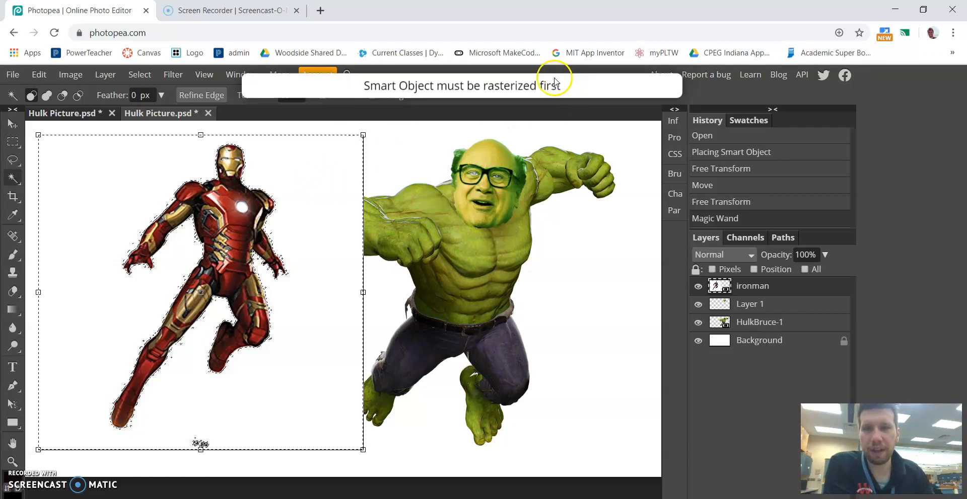
pyautogui.press('Delete')
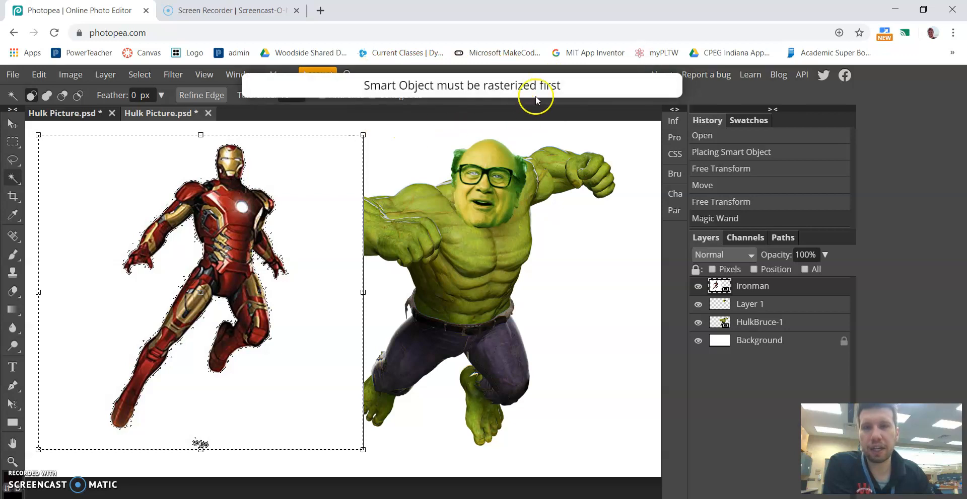
pyautogui.press('Delete')
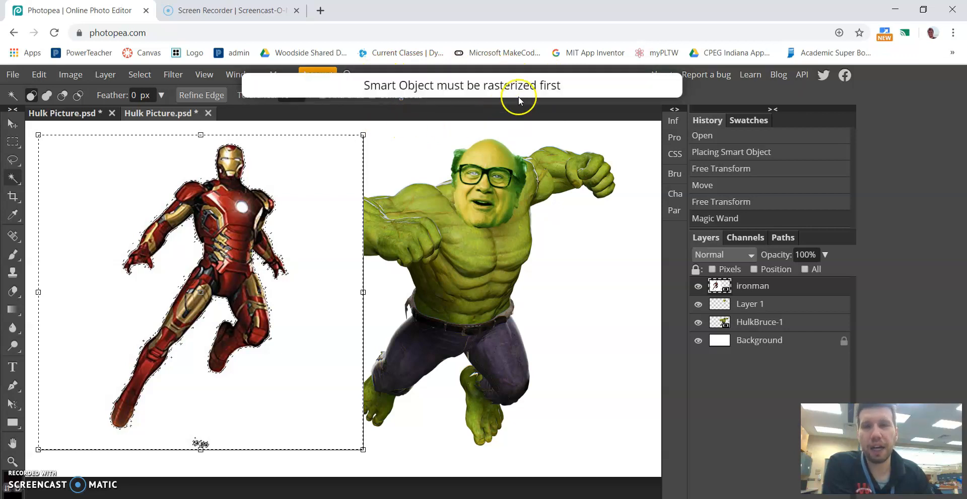
pyautogui.press('Delete')
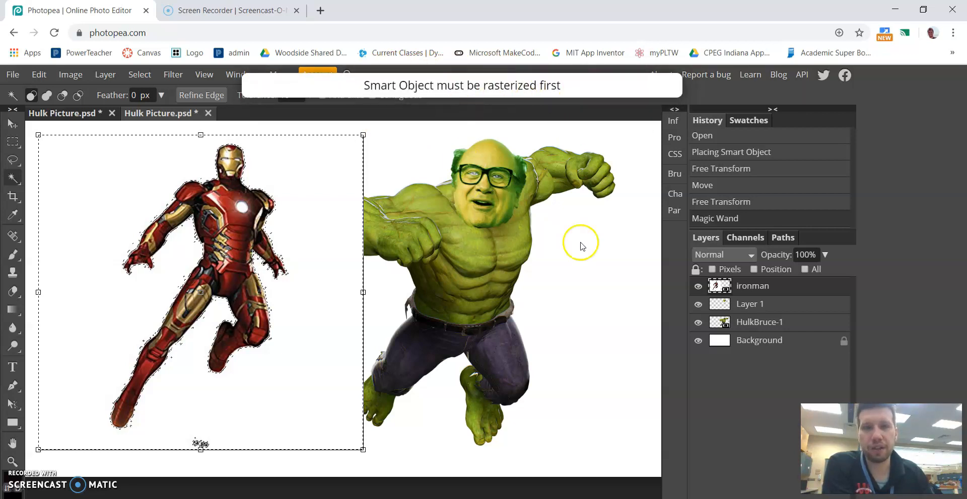
# - Rasterize the ironman layer and delete its selected white background
pyautogui.rightClick(778, 291)
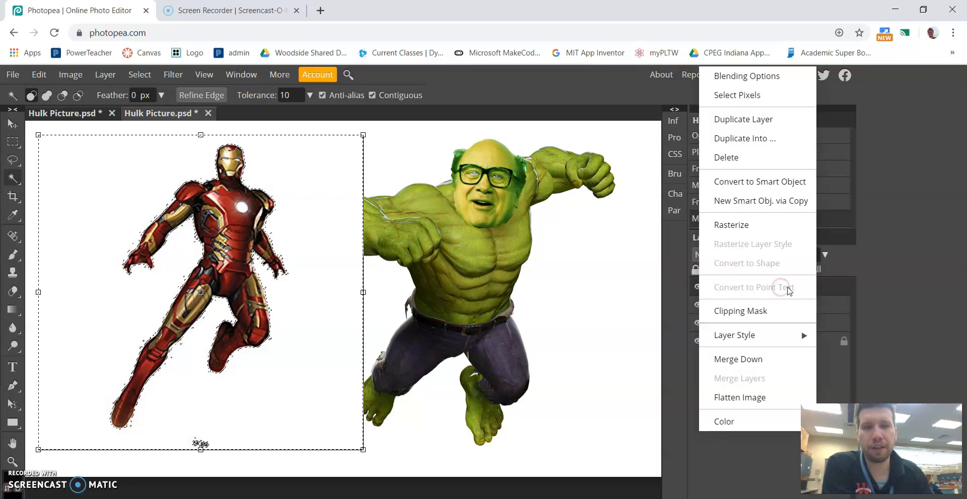
pyautogui.click(743, 227)
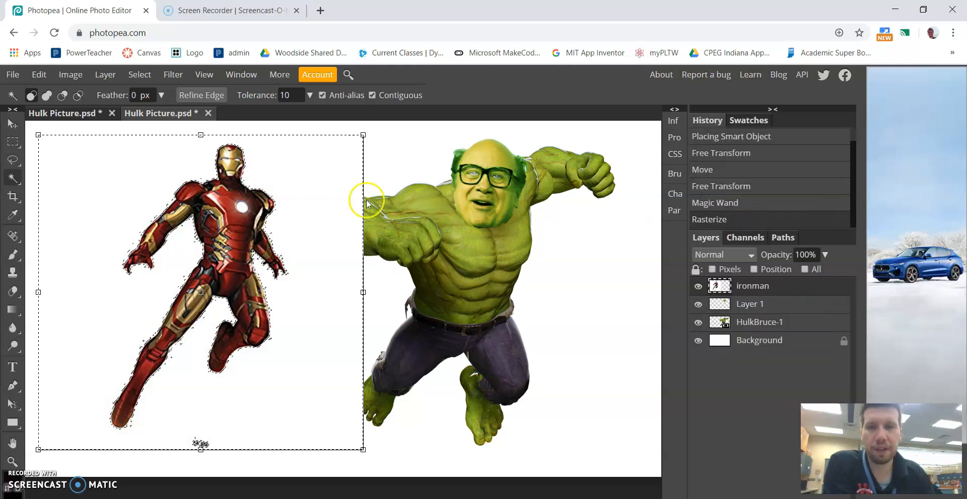
pyautogui.press('Delete')
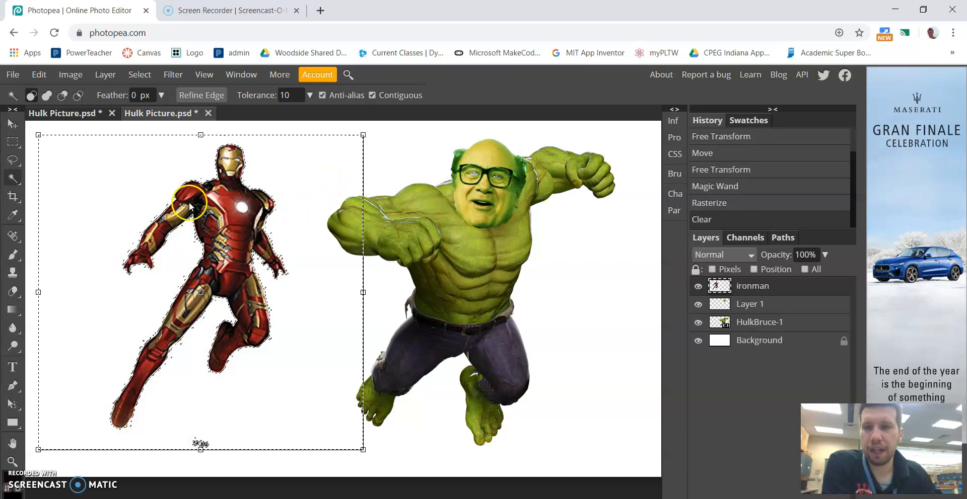
# - Clear the selection and move the Iron Man cut-out away from the Hulk, scaling it to about 99% width and 103% height
pyautogui.click(12, 123)
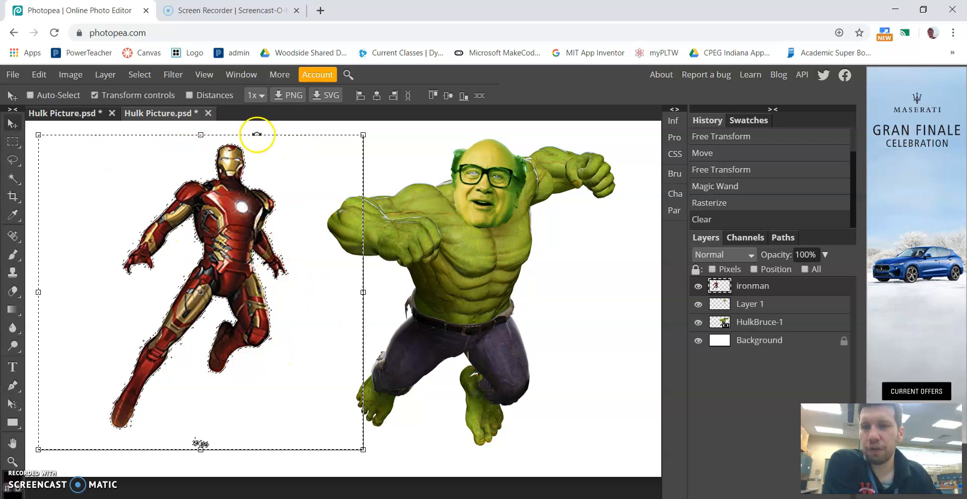
pyautogui.moveTo(245, 232); pyautogui.dragTo(349, 227)
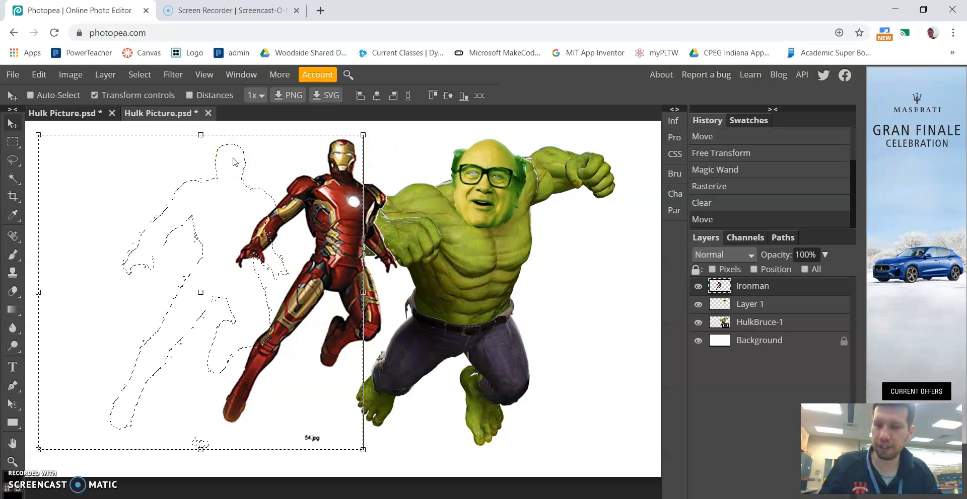
pyautogui.hotkey('ctrl', 'd')
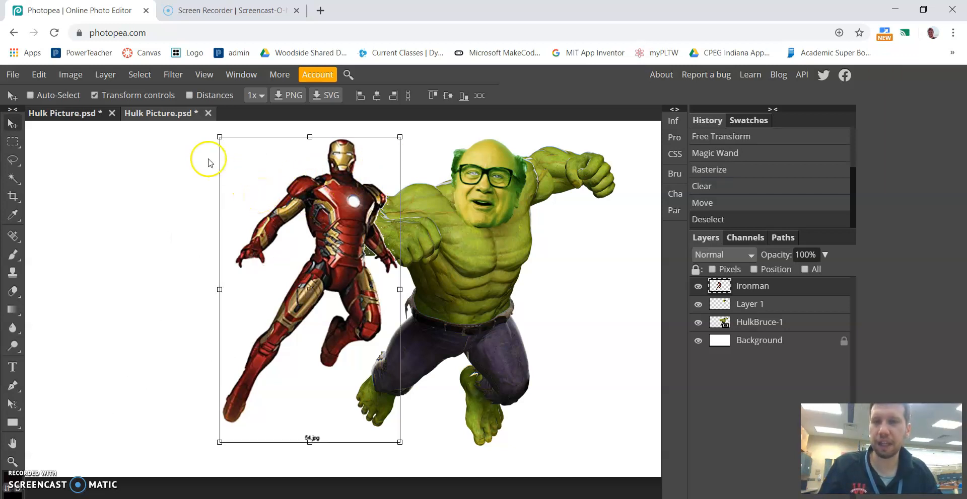
pyautogui.moveTo(327, 248); pyautogui.dragTo(182, 244)
pyautogui.moveTo(255, 132)
pyautogui.mouseDown()
pyautogui.moveTo(263, 130)
pyautogui.moveTo(252, 137)
pyautogui.mouseUp()
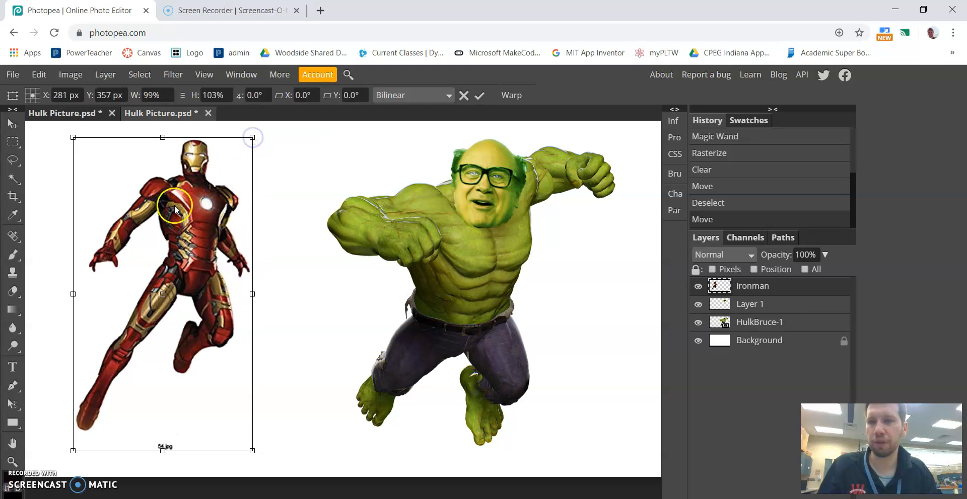
# - Nudge Iron Man while a tiny lasso selection beside the Hulk's shoulder is active, and clear that selection
pyautogui.click(13, 160)
pyautogui.moveTo(333, 189); pyautogui.dragTo(335, 190)
pyautogui.click(12, 123)
pyautogui.moveTo(208, 205); pyautogui.dragTo(216, 209)
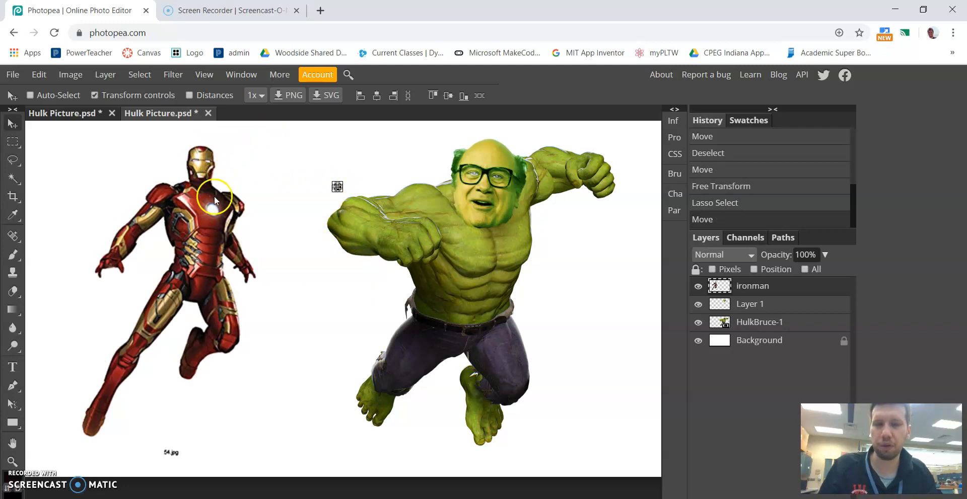
pyautogui.hotkey('ctrl', 'd')
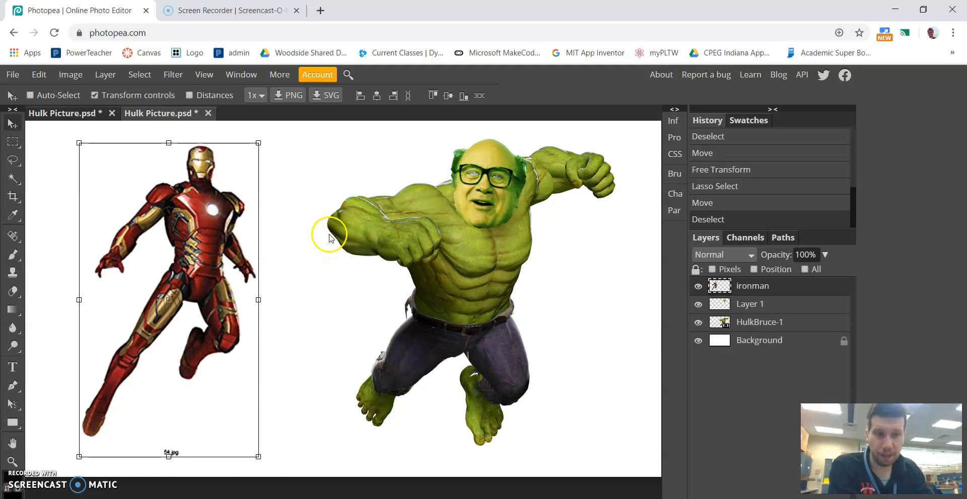
# - Scale the Iron Man cut-out to about 104% and reposition it slightly closer to the Hulk
pyautogui.moveTo(242, 205); pyautogui.dragTo(246, 207)
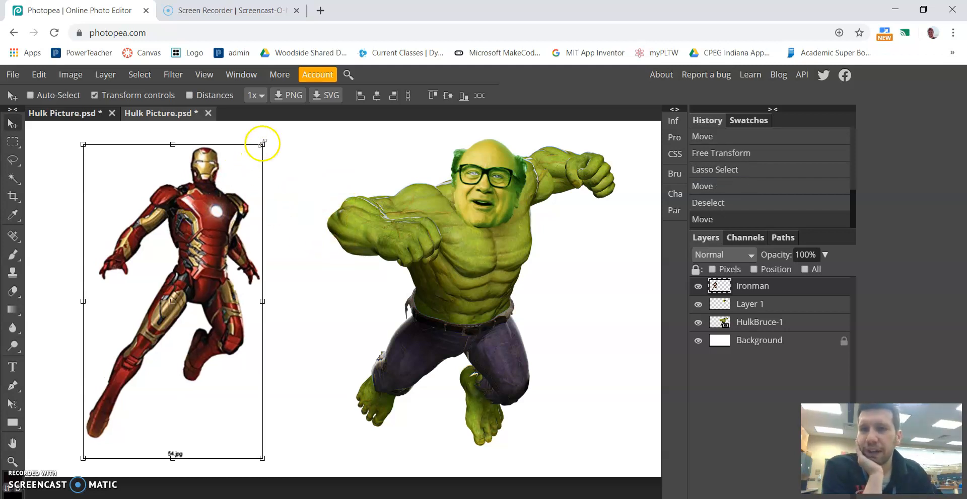
pyautogui.moveTo(262, 144); pyautogui.dragTo(270, 133)
pyautogui.moveTo(197, 216)
pyautogui.mouseDown()
pyautogui.moveTo(480, 221)
pyautogui.moveTo(205, 214)
pyautogui.mouseUp()
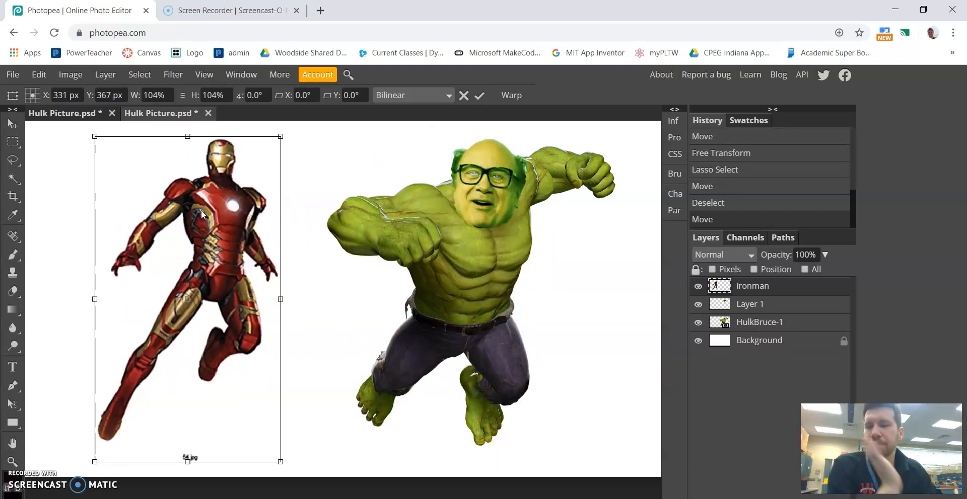
# - Apply the pending transform of the Iron Man cut-out
pyautogui.rightClick(13, 160)
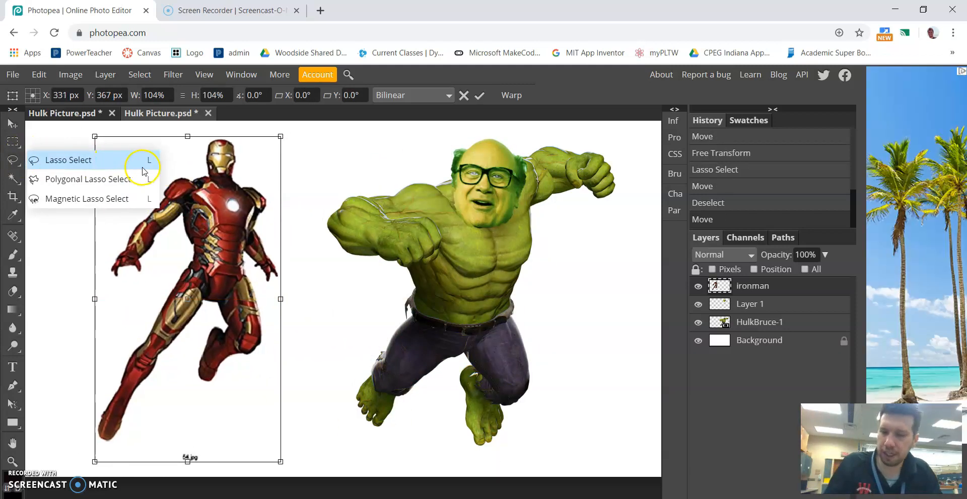
pyautogui.click(95, 130)
pyautogui.press('z')
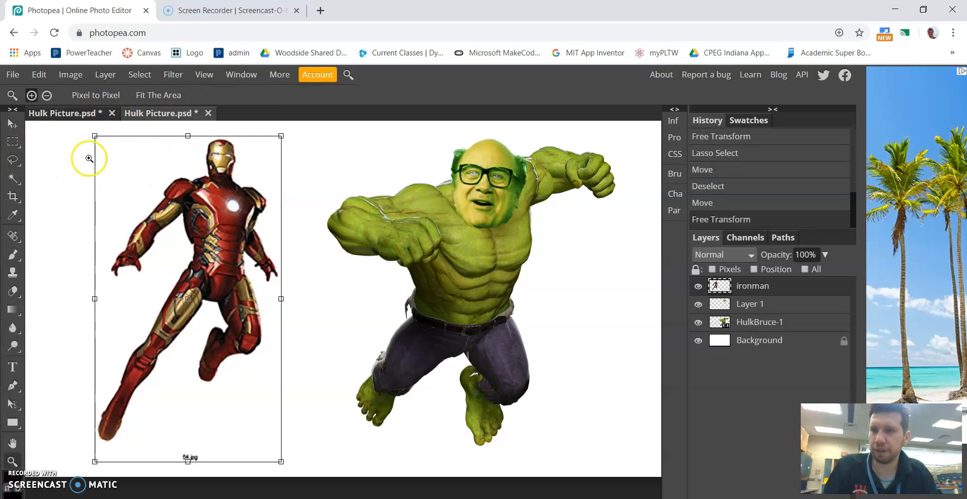
pyautogui.click(222, 158)
pyautogui.click(230, 157)
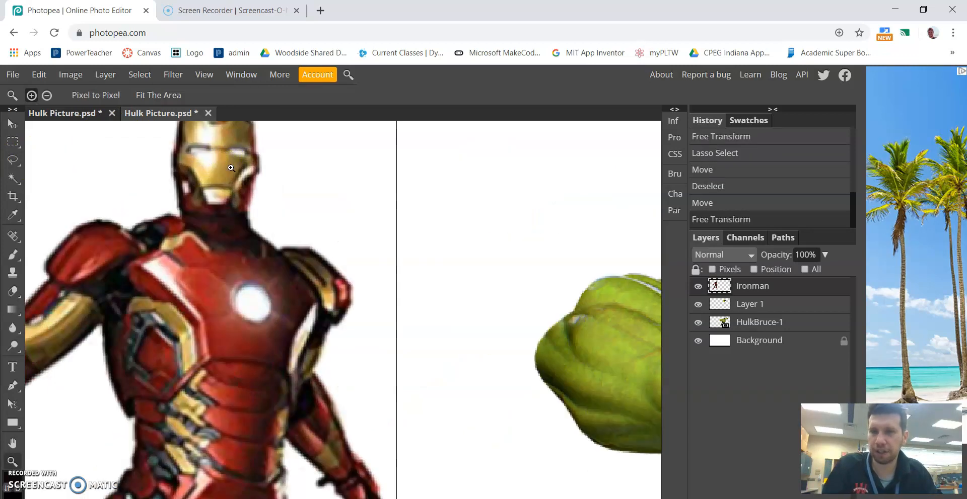
pyautogui.press('h')
pyautogui.moveTo(208, 160); pyautogui.dragTo(348, 200)
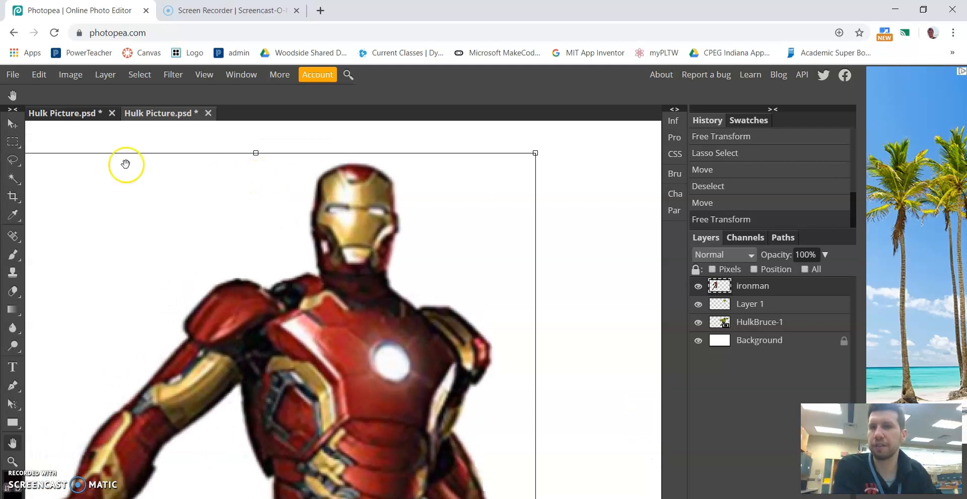
pyautogui.rightClick(14, 142)
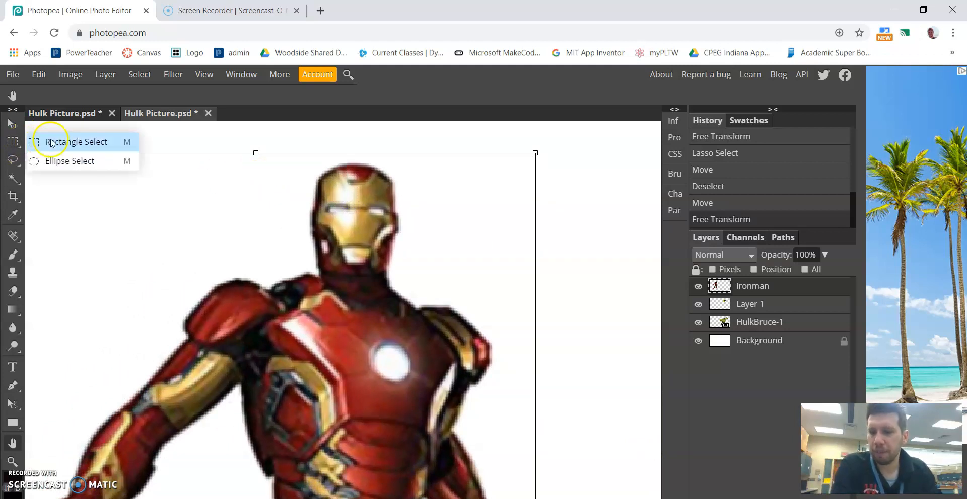
pyautogui.press('z')
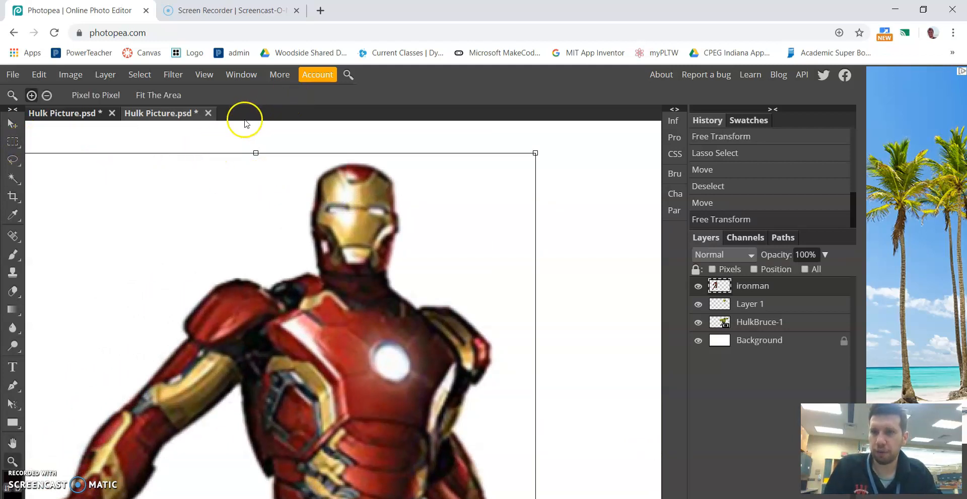
pyautogui.click(149, 95)
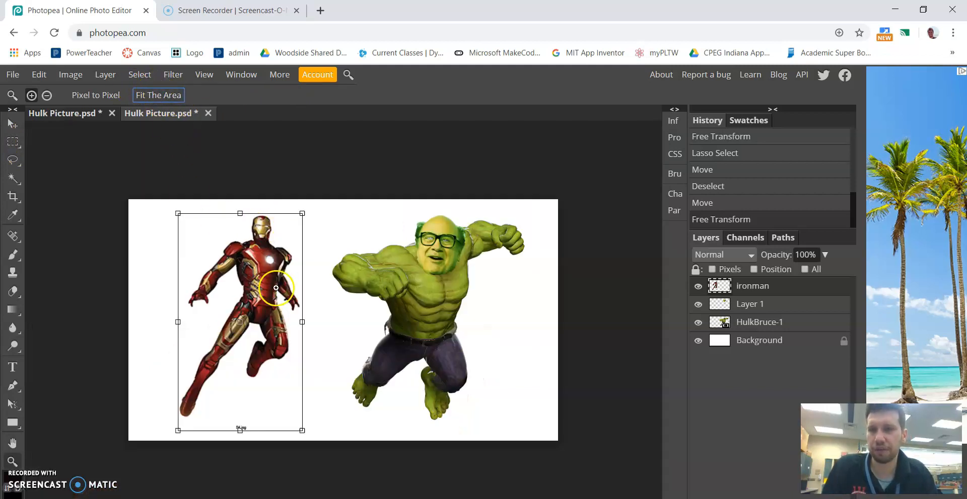
# - Outline Iron Man's gold faceplate with a freehand lasso, delete it from the ironman layer, and clear the selection
pyautogui.click(262, 228)
pyautogui.click(262, 228)
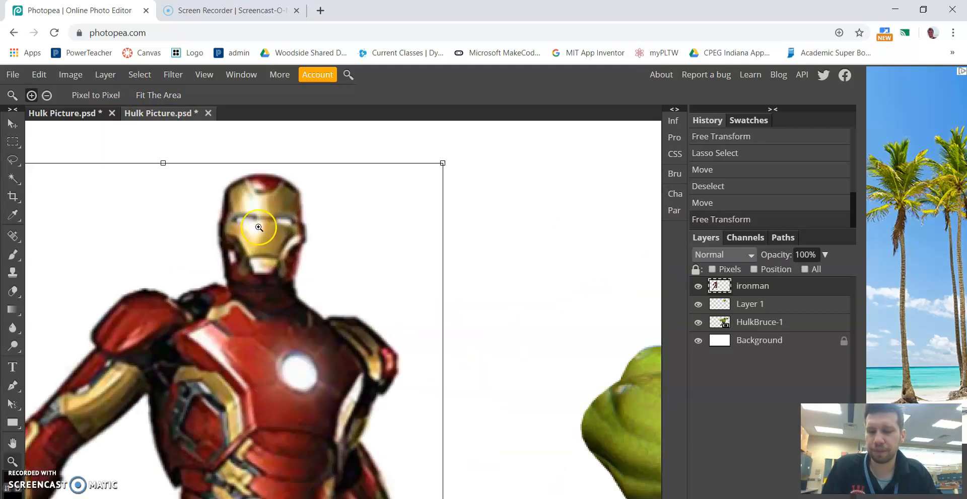
pyautogui.moveTo(339, 216); pyautogui.dragTo(369, 213)
pyautogui.moveTo(15, 165)
pyautogui.click(45, 163)
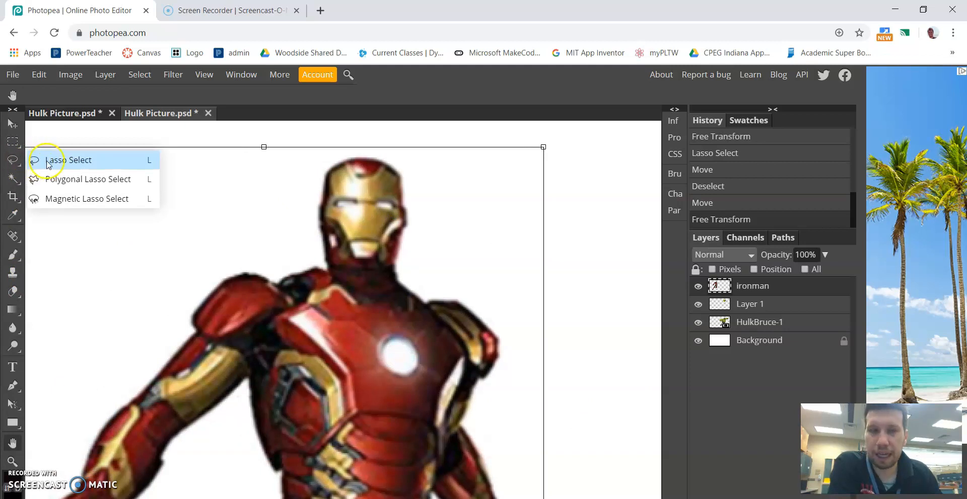
pyautogui.click(60, 161)
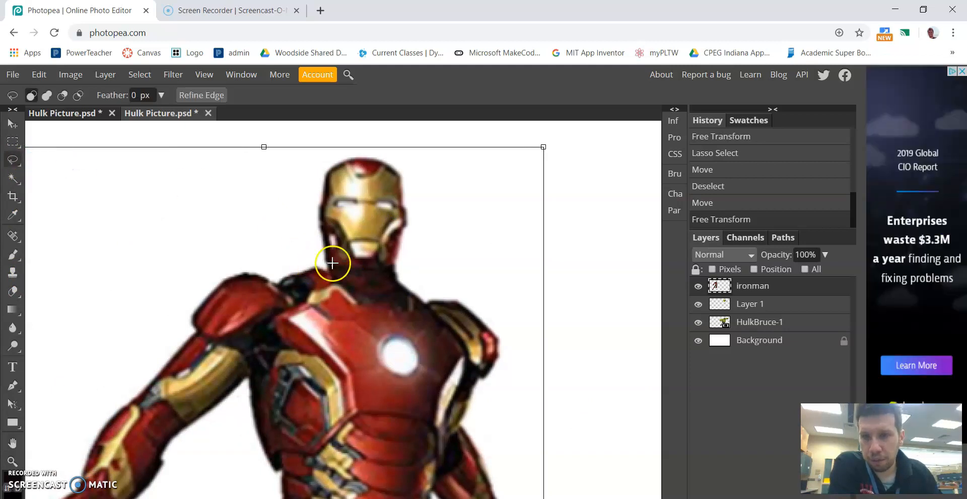
pyautogui.moveTo(352, 256); pyautogui.dragTo(346, 245)
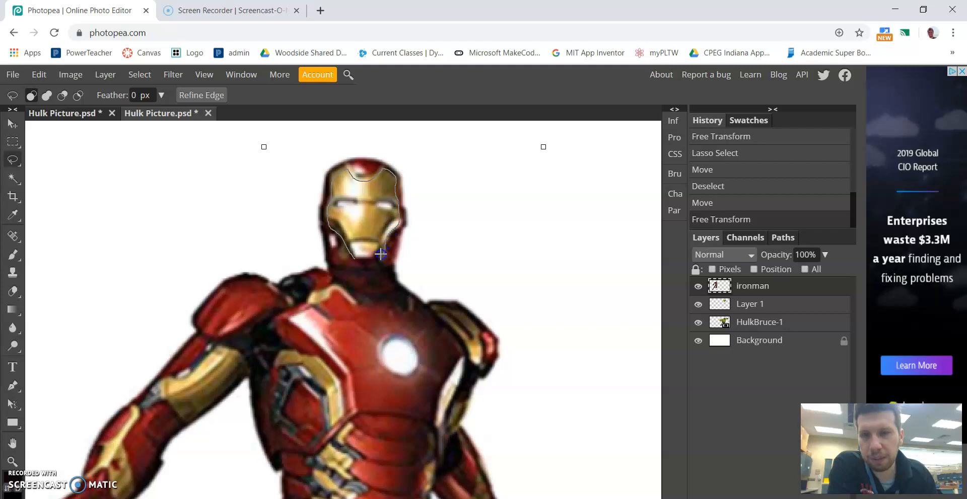
pyautogui.moveTo(353, 259); pyautogui.dragTo(354, 258)
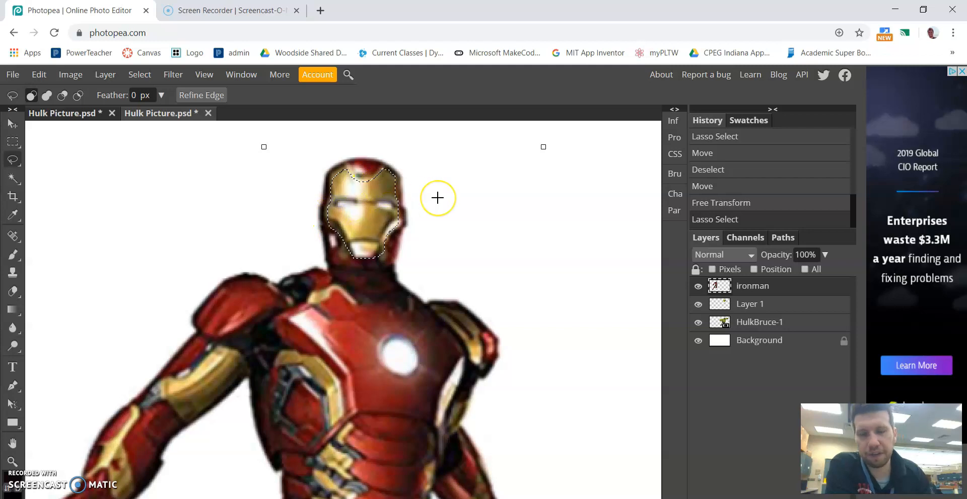
pyautogui.press('Delete')
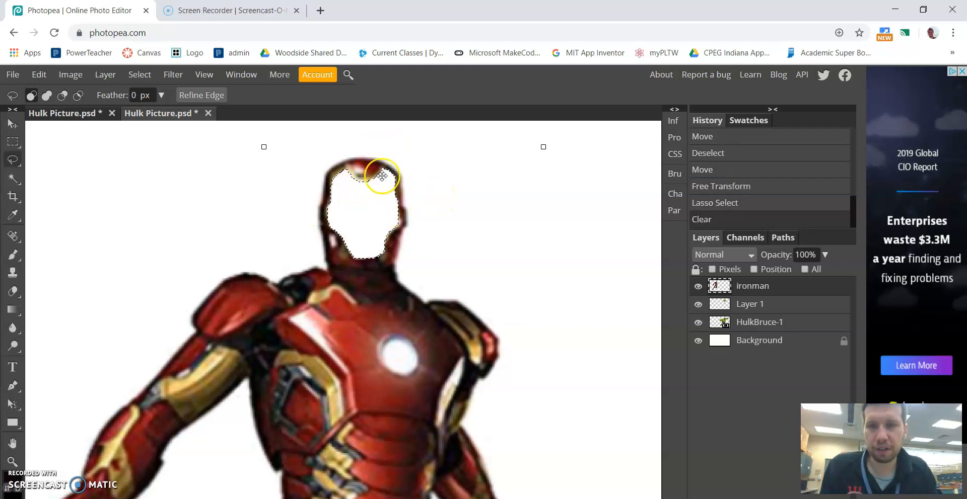
pyautogui.click(468, 235)
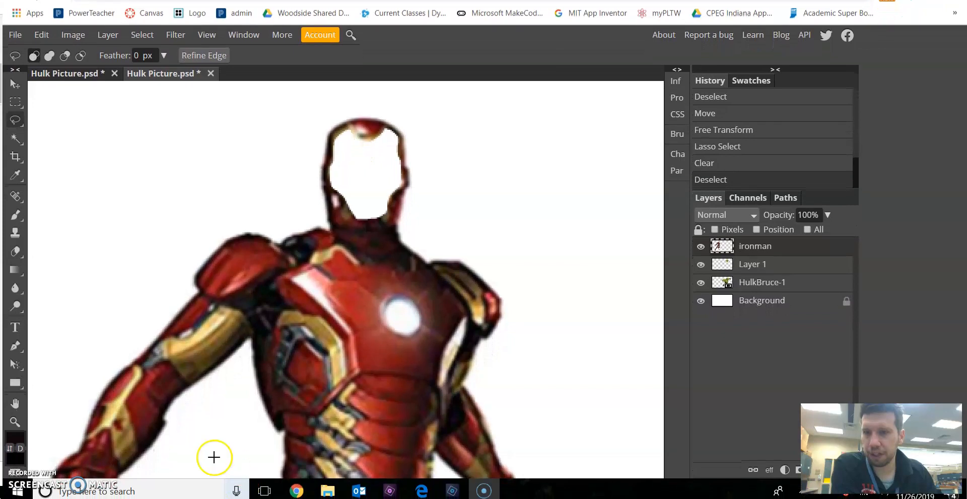
# - Try to launch the Windows Camera app by searching for "camera", and close it again
pyautogui.click(46, 491)
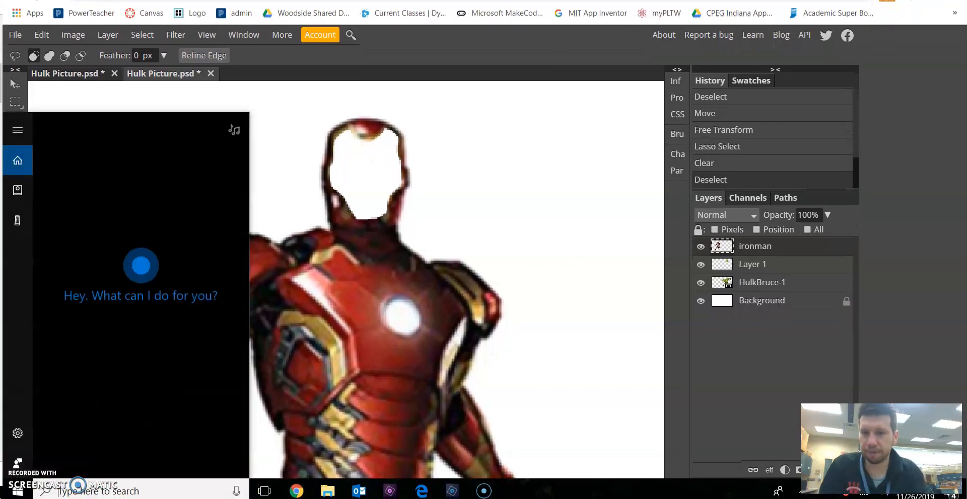
pyautogui.write('camer')
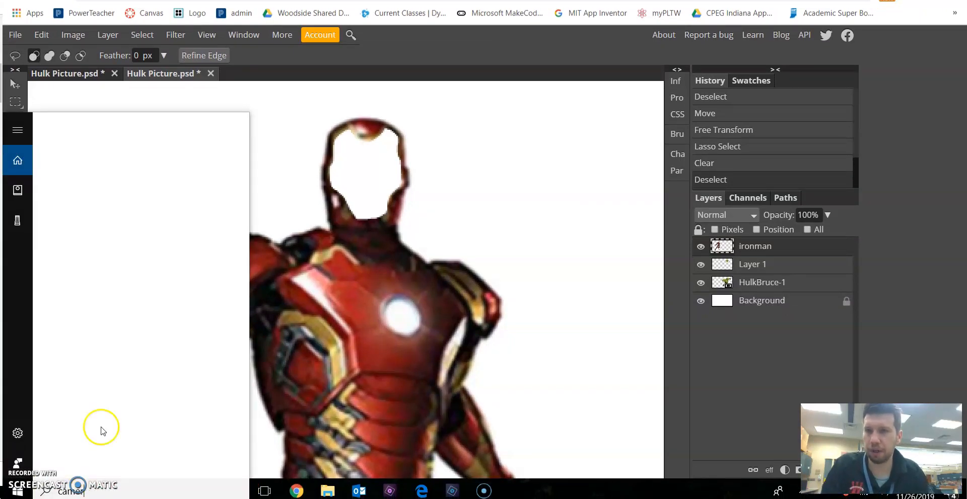
pyautogui.write('a')
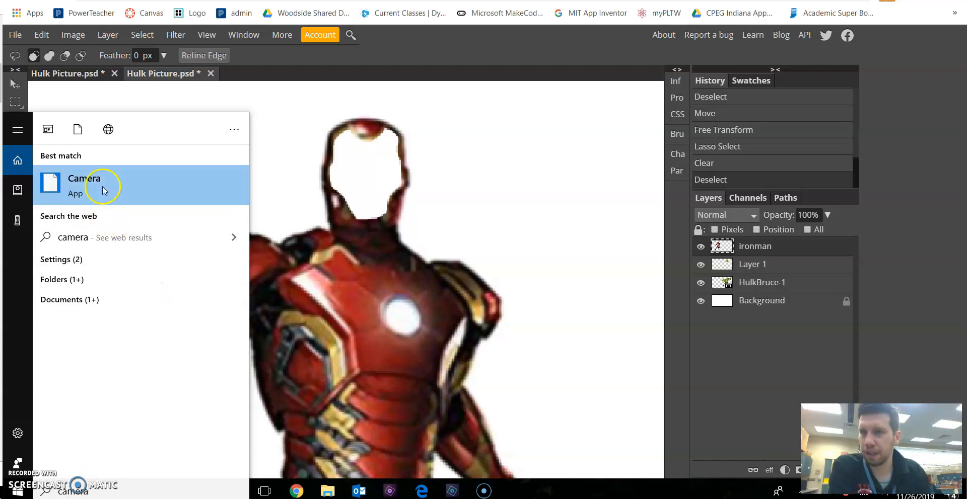
pyautogui.click(109, 194)
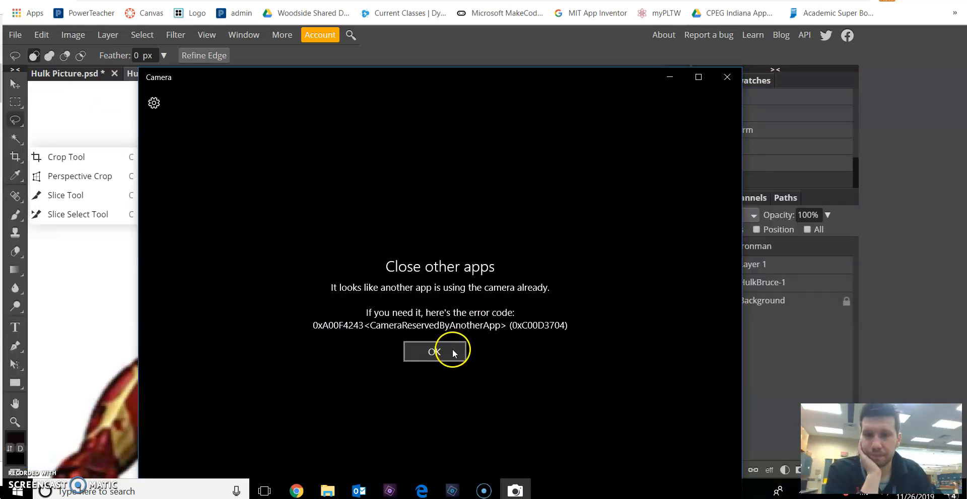
pyautogui.click(719, 95)
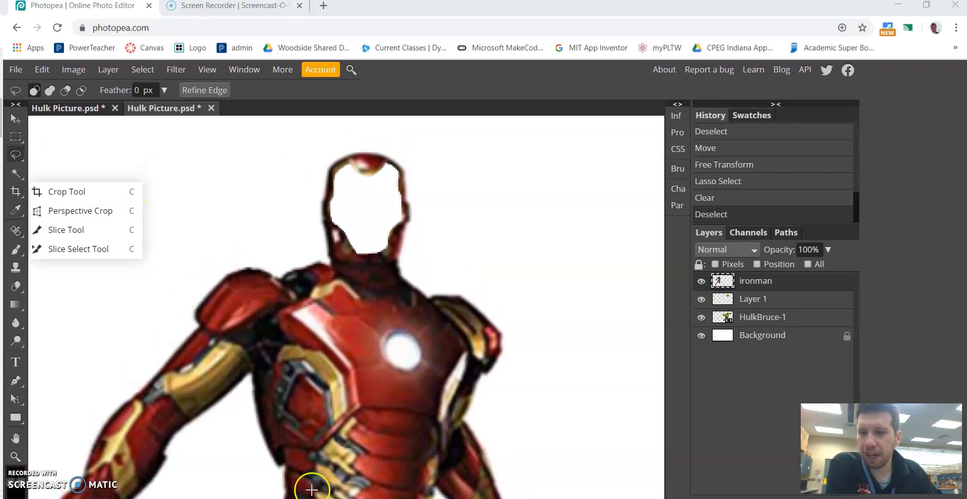
# - Place the photo WIN_20191125_13_59_21_Pro from the Camera Roll folder in Pictures into the Hulk picture as a new layer
pyautogui.click(15, 70)
pyautogui.click(48, 127)
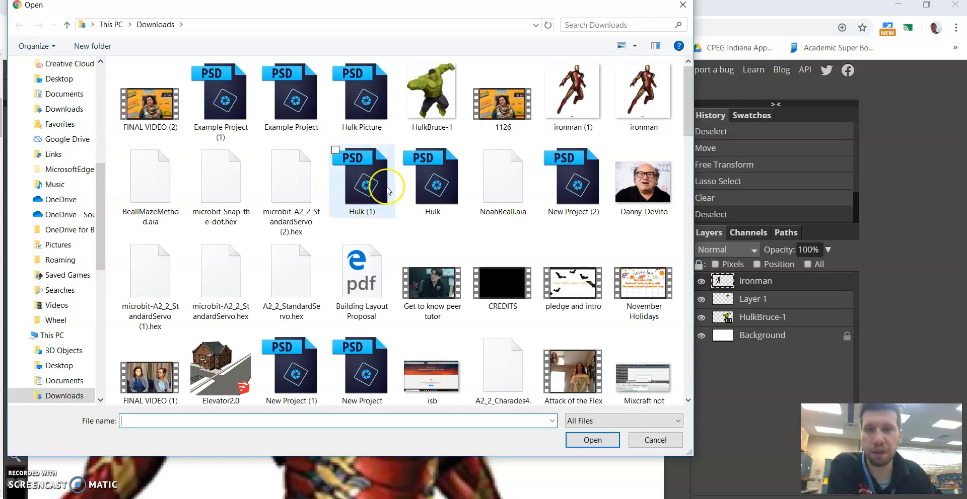
pyautogui.scroll(4, 78, 184)
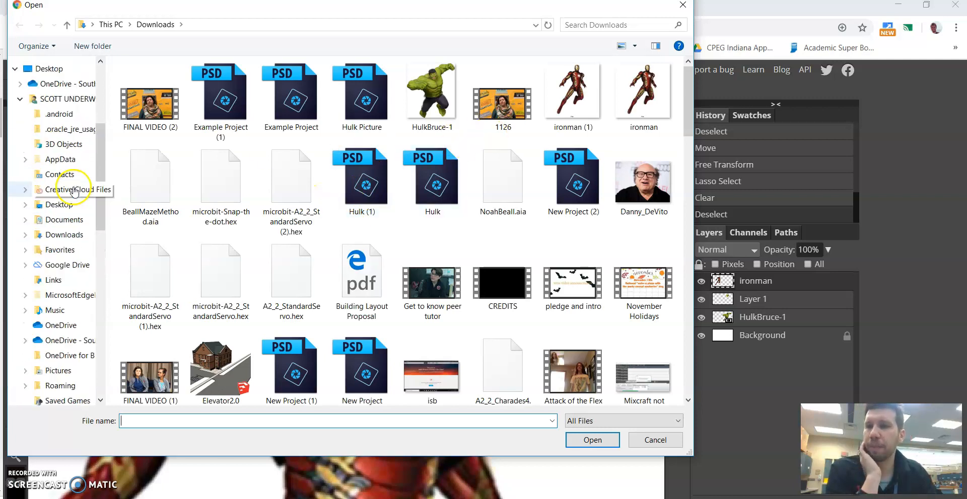
pyautogui.scroll(3, 78, 183)
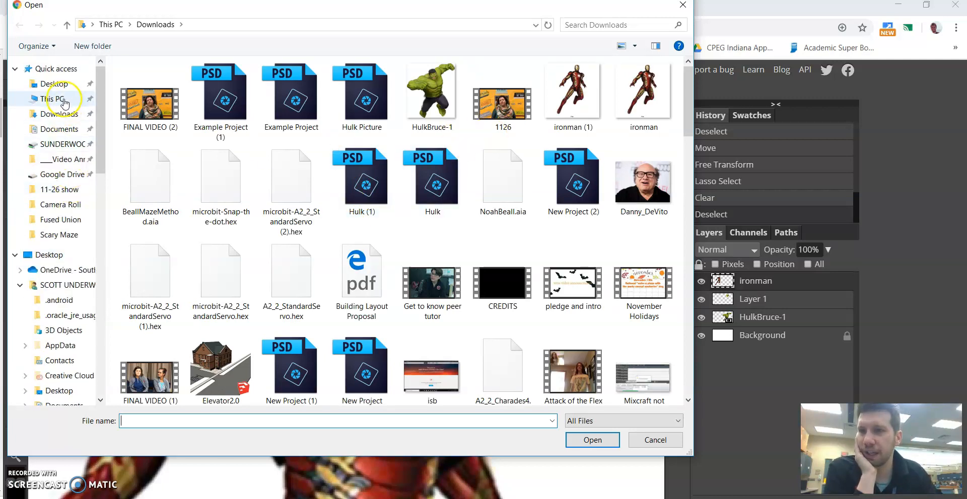
pyautogui.click(59, 130)
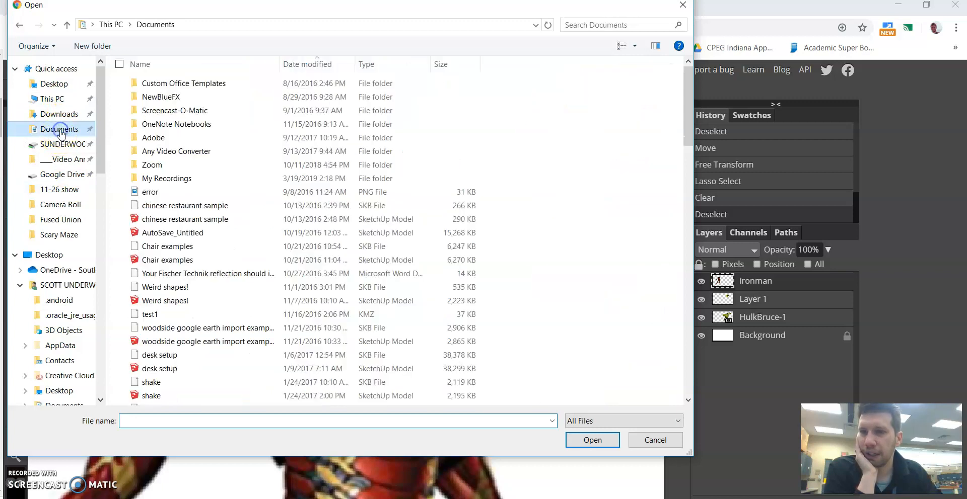
pyautogui.click(53, 99)
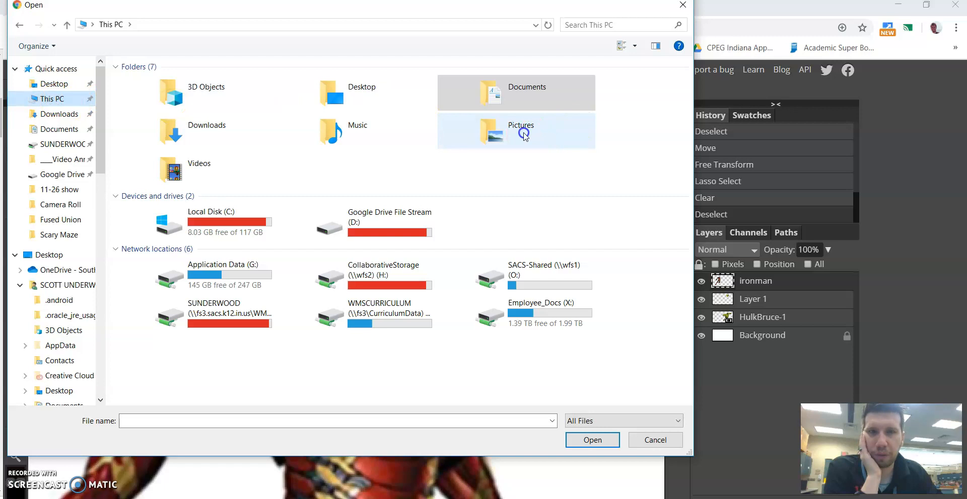
pyautogui.doubleClick(524, 133)
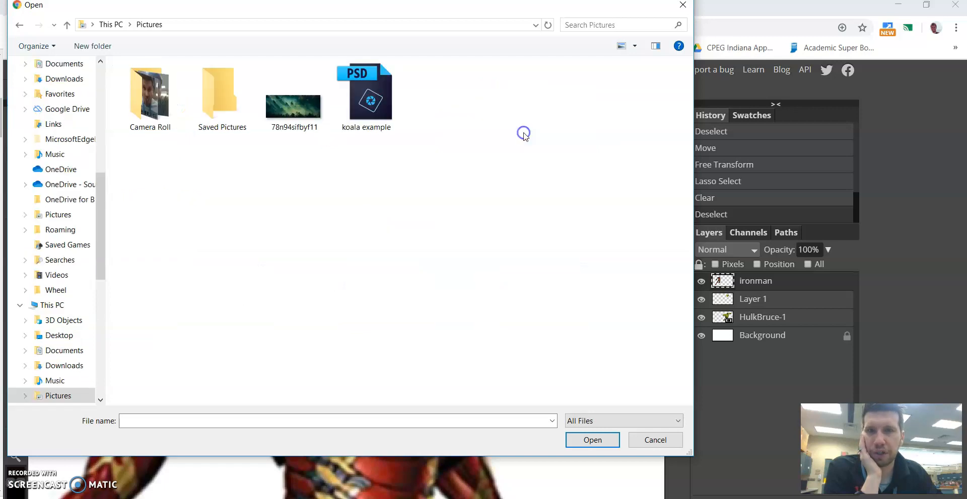
pyautogui.doubleClick(159, 117)
pyautogui.click(444, 88)
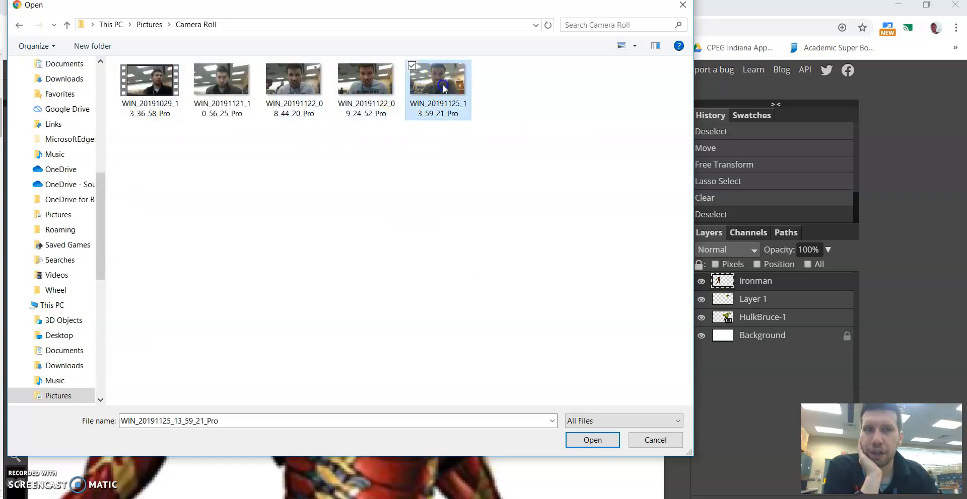
pyautogui.doubleClick(445, 88)
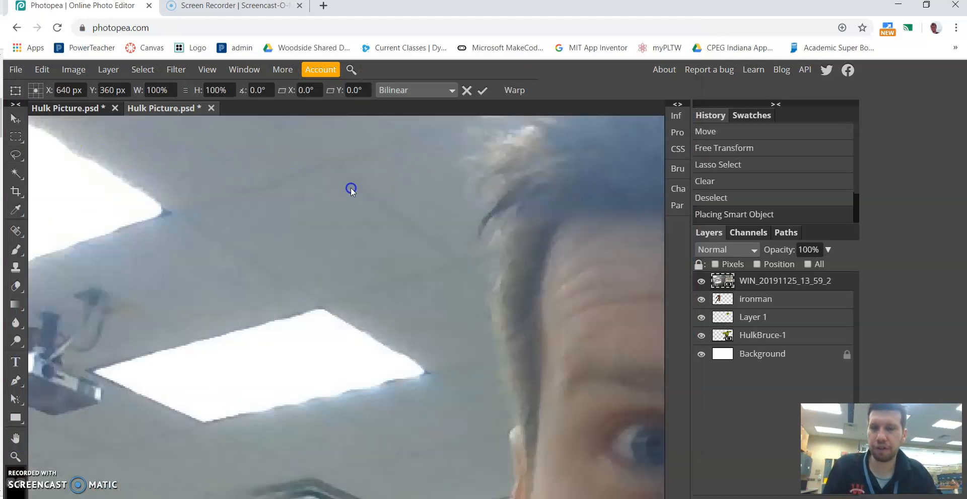
pyautogui.press('Return')
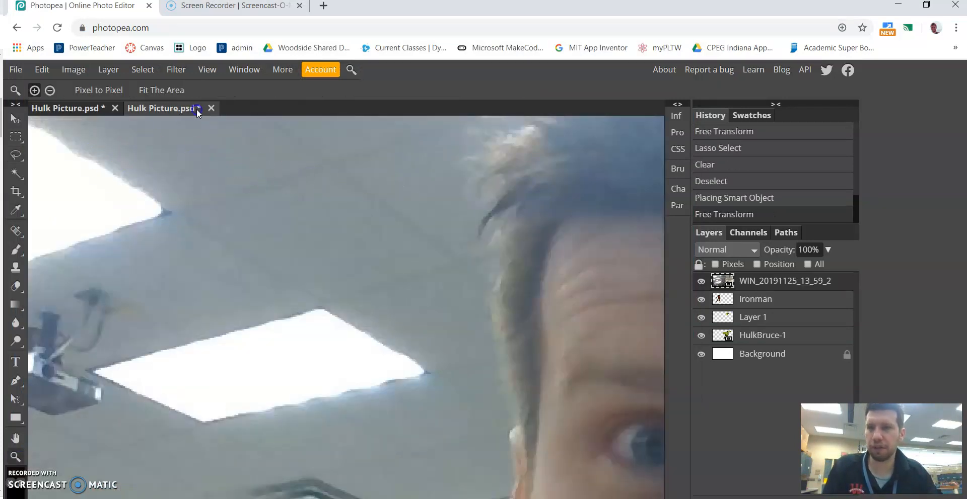
# - Shrink the placed photo to less than half its size between Iron Man and the Hulk, and apply the transform
pyautogui.click(167, 89)
pyautogui.click(16, 119)
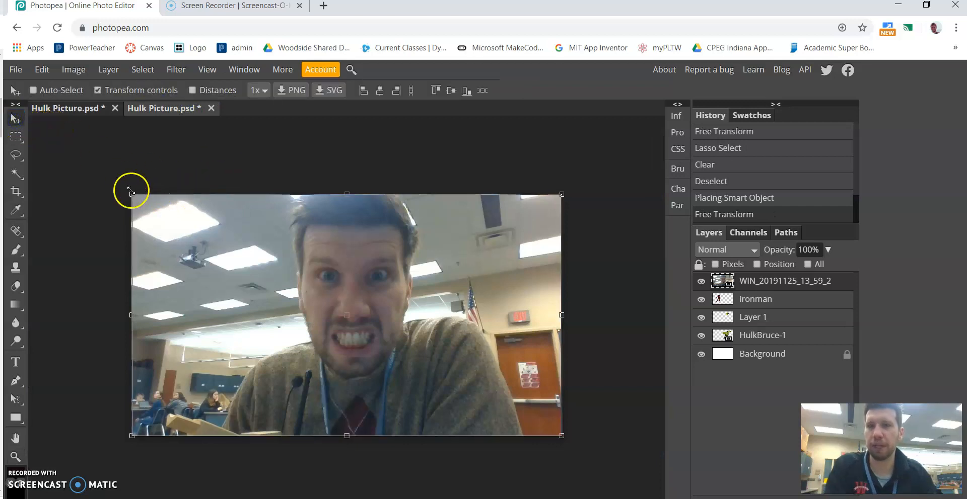
pyautogui.moveTo(133, 195); pyautogui.dragTo(296, 279)
pyautogui.press('Return')
# - Scale the photo further down to about 15% width and 16% height, and move it up beside Iron Man's empty faceplate
pyautogui.press('z')
pyautogui.click(294, 276)
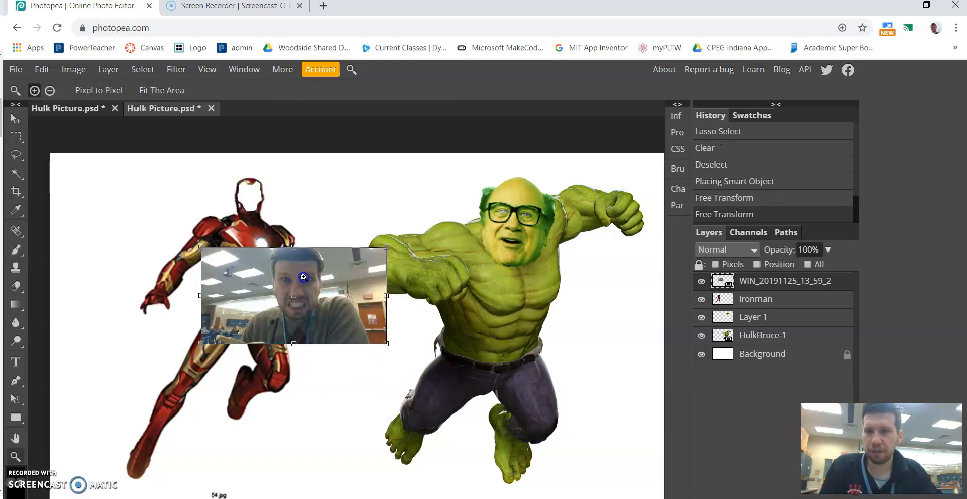
pyautogui.click(277, 272)
pyautogui.press('v')
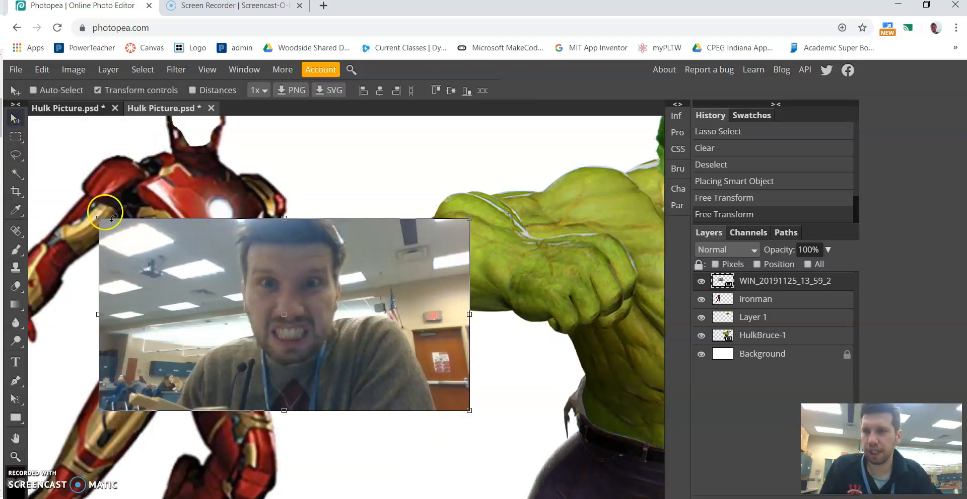
pyautogui.moveTo(94, 216); pyautogui.dragTo(195, 273)
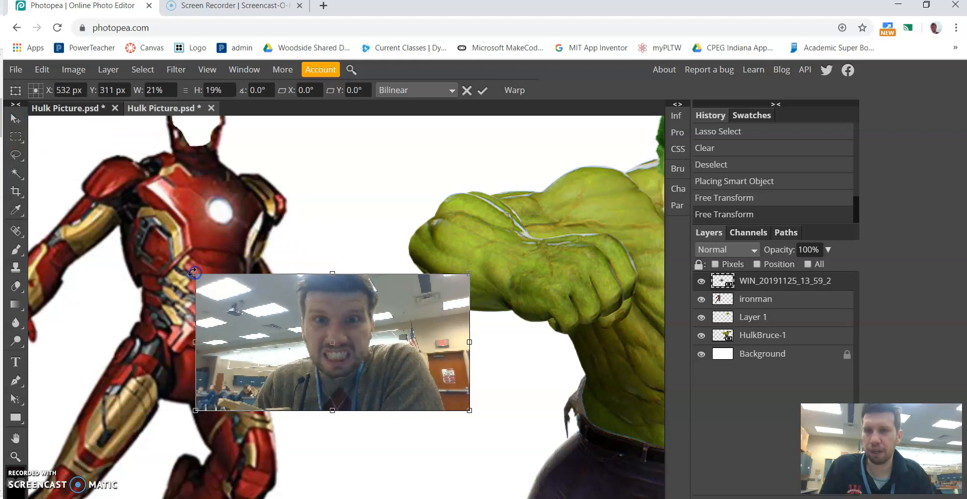
pyautogui.scroll(1, 214, 277)
pyautogui.moveTo(195, 336); pyautogui.dragTo(272, 362)
pyautogui.moveTo(329, 399); pyautogui.dragTo(263, 169)
# - Apply the photo's transform and outline the man's head, from hair to chin, with a freehand lasso selection
pyautogui.click(15, 155)
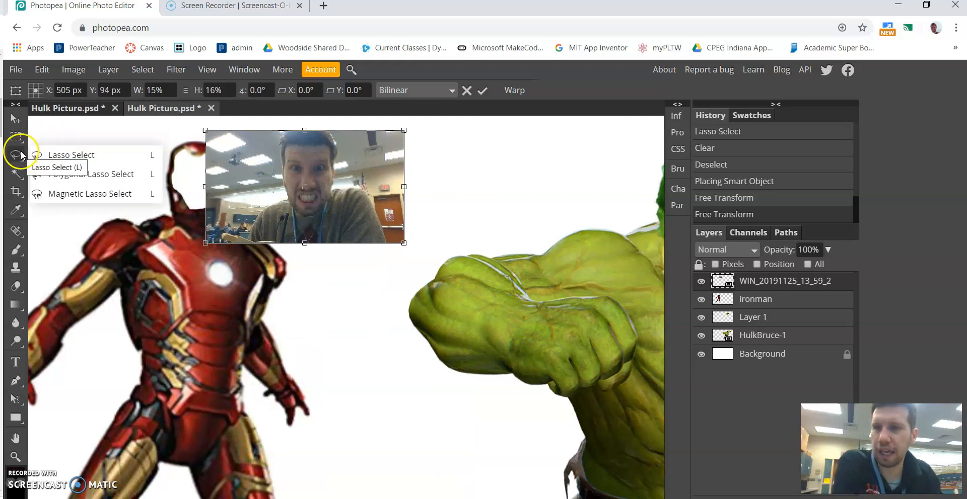
pyautogui.click(60, 155)
pyautogui.moveTo(303, 216); pyautogui.dragTo(290, 197)
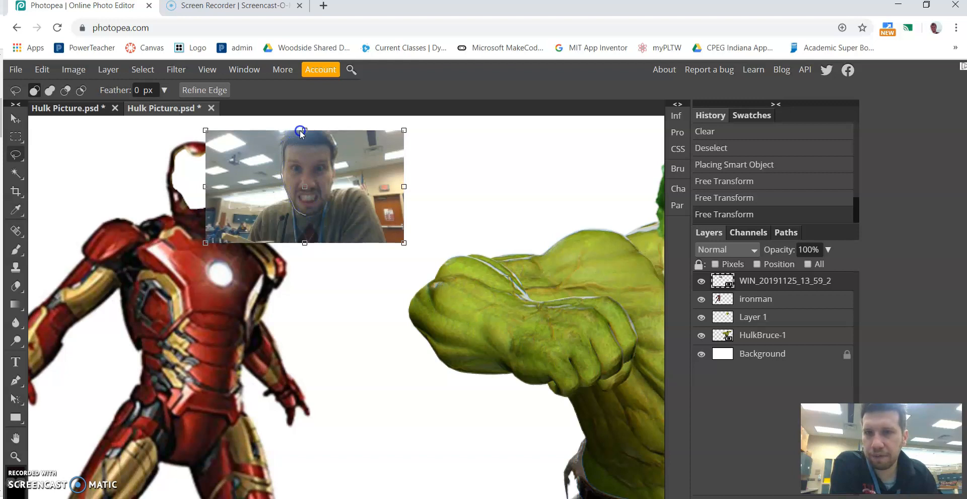
pyautogui.moveTo(337, 156)
pyautogui.mouseDown()
pyautogui.moveTo(317, 215)
pyautogui.moveTo(303, 214)
pyautogui.mouseUp()
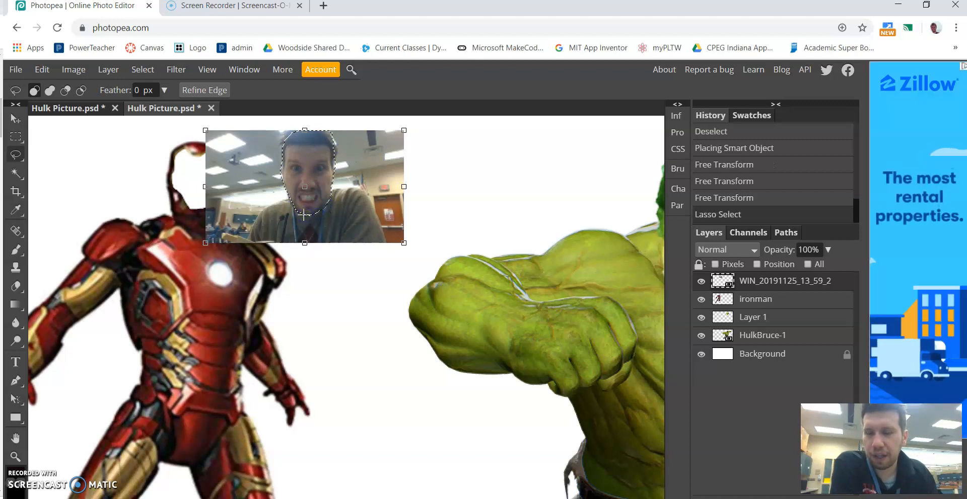
# - Rasterize the WIN_20191125_13_59_2 photo layer and cut the selected head out of it
pyautogui.hotkey('ctrl', 'x')
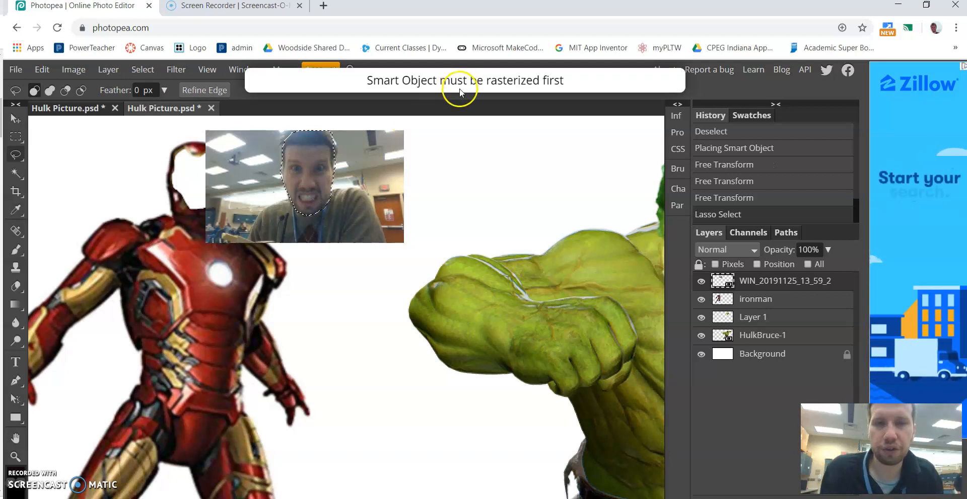
pyautogui.hotkey('ctrl', 'x')
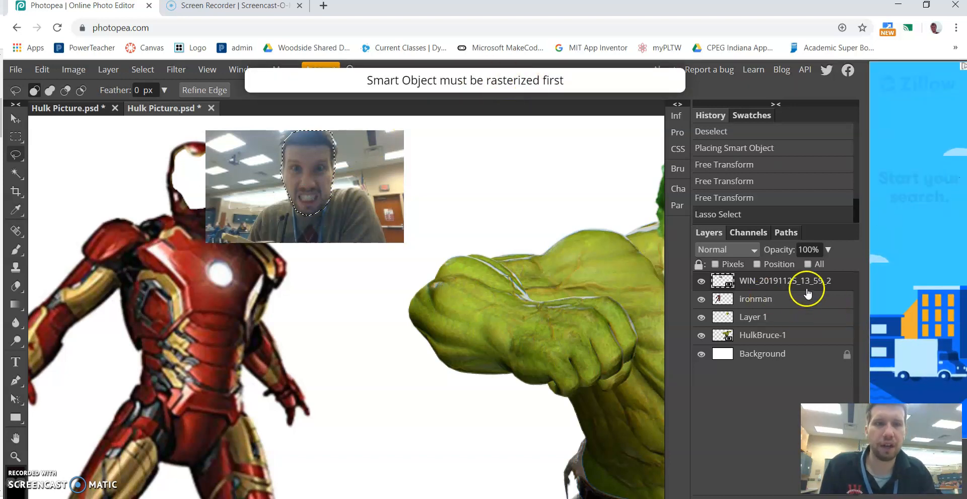
pyautogui.rightClick(730, 282)
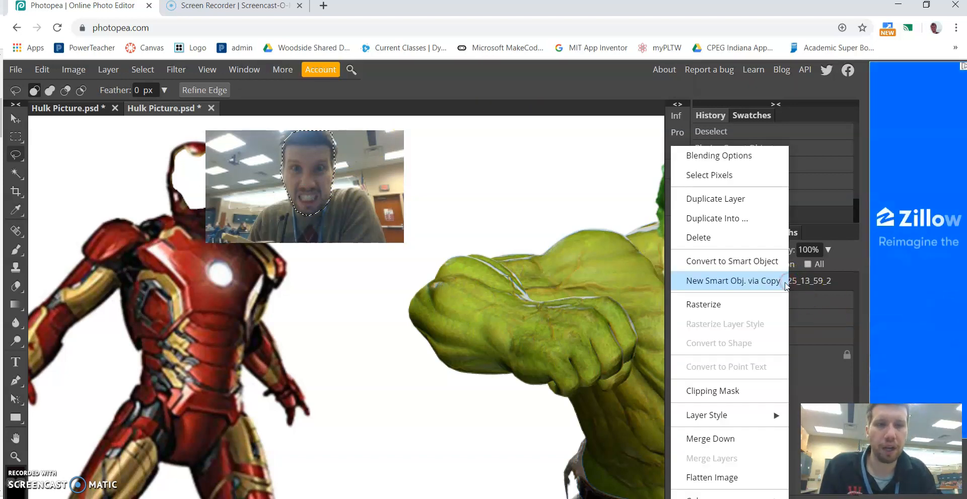
pyautogui.click(711, 304)
pyautogui.hotkey('ctrl', 'x')
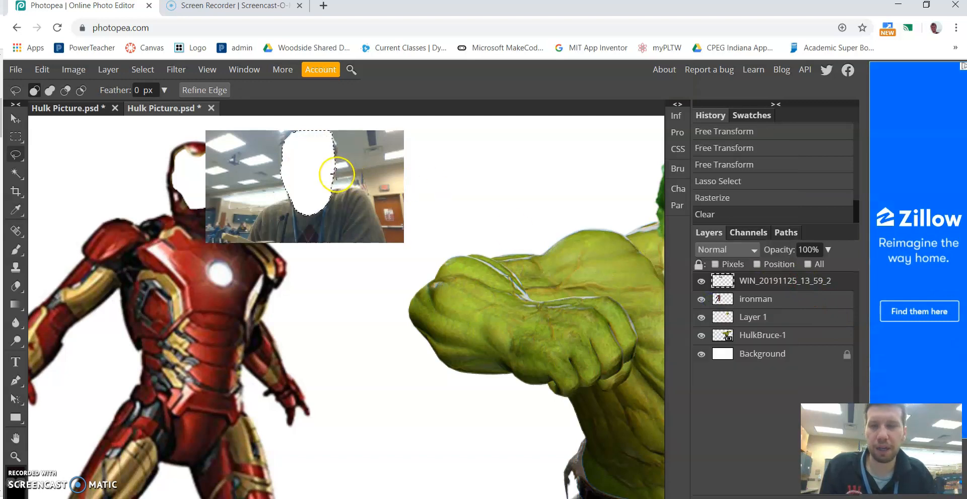
# - Paste the cut-out head as its own layer in the Hulk picture, and delete the leftover webcam photo layer
pyautogui.hotkey('ctrl', 'v')
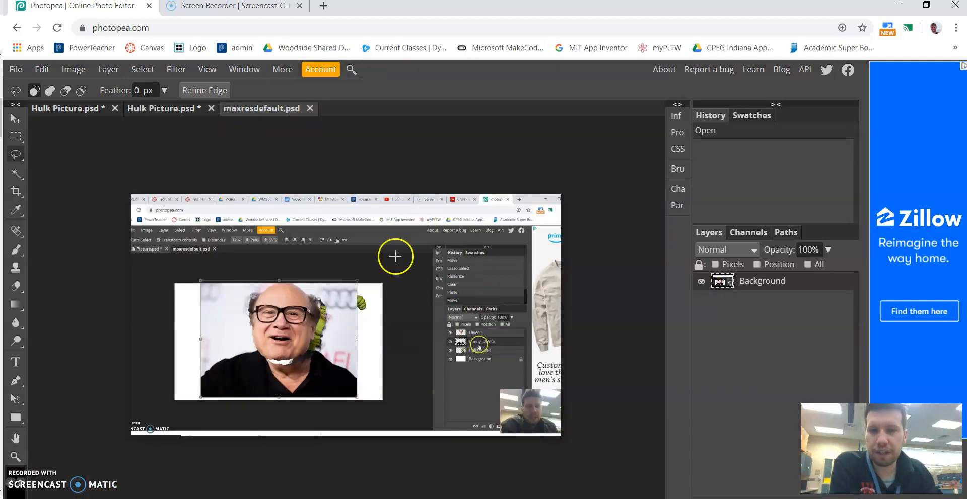
pyautogui.click(178, 110)
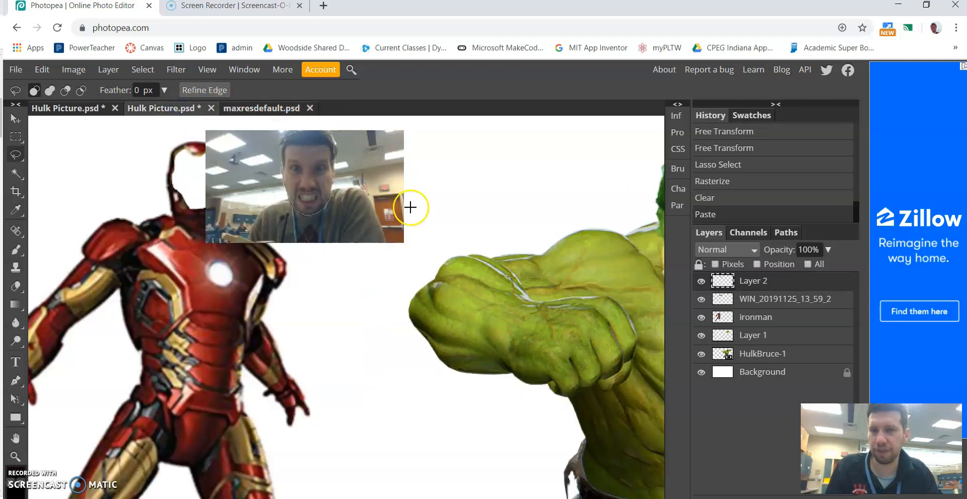
pyautogui.click(753, 301)
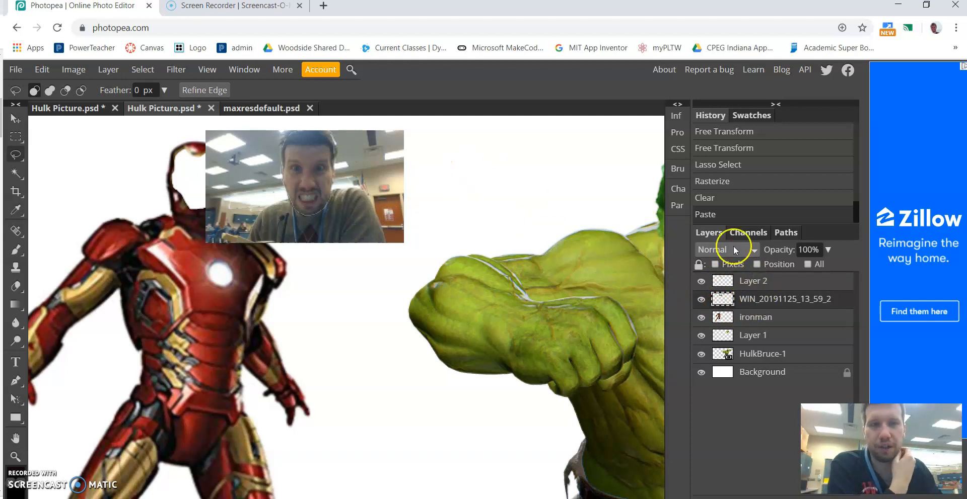
pyautogui.click(755, 286)
pyautogui.click(768, 301)
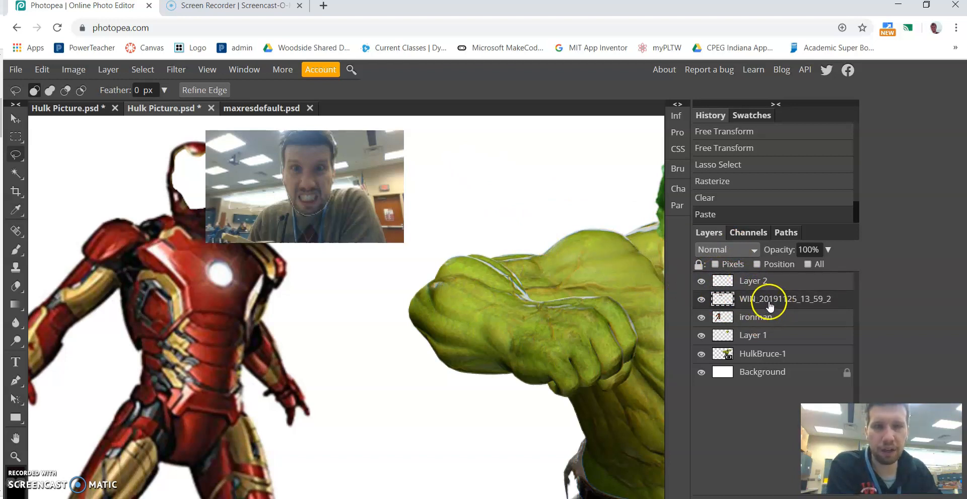
pyautogui.press('Delete')
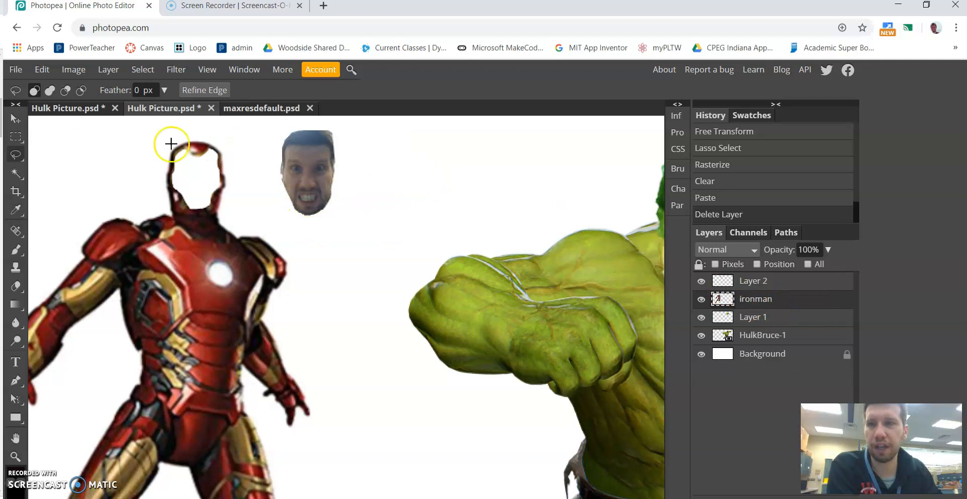
# - Shift the cut-out head slightly away from Iron Man and rename its layer My Face
pyautogui.click(16, 118)
pyautogui.click(758, 286)
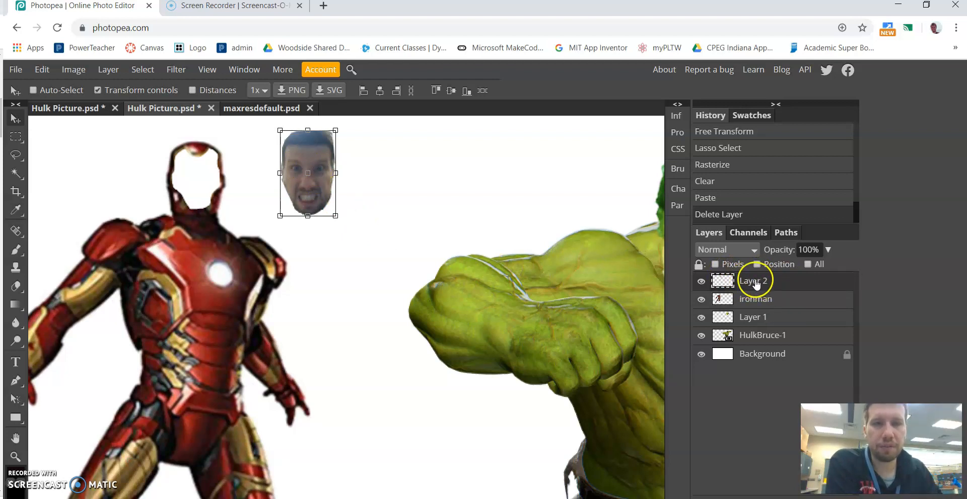
pyautogui.moveTo(352, 162); pyautogui.dragTo(378, 181)
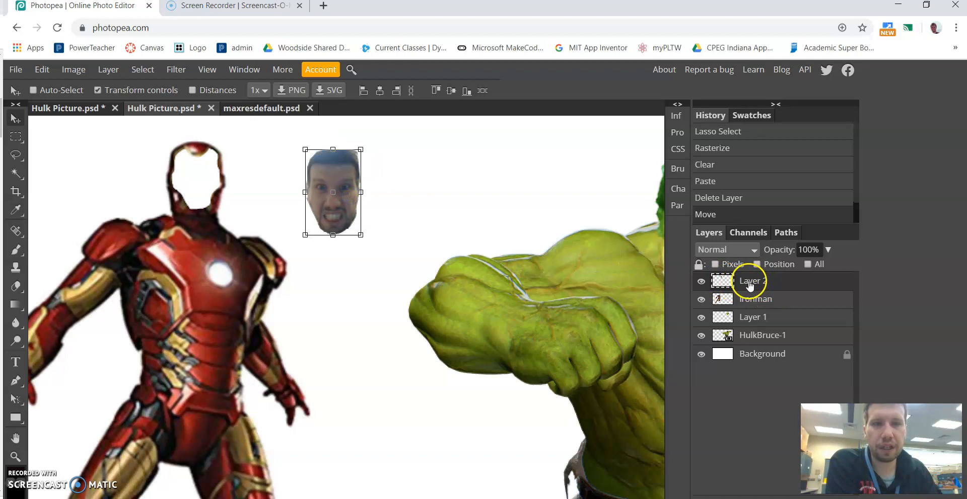
pyautogui.doubleClick(758, 283)
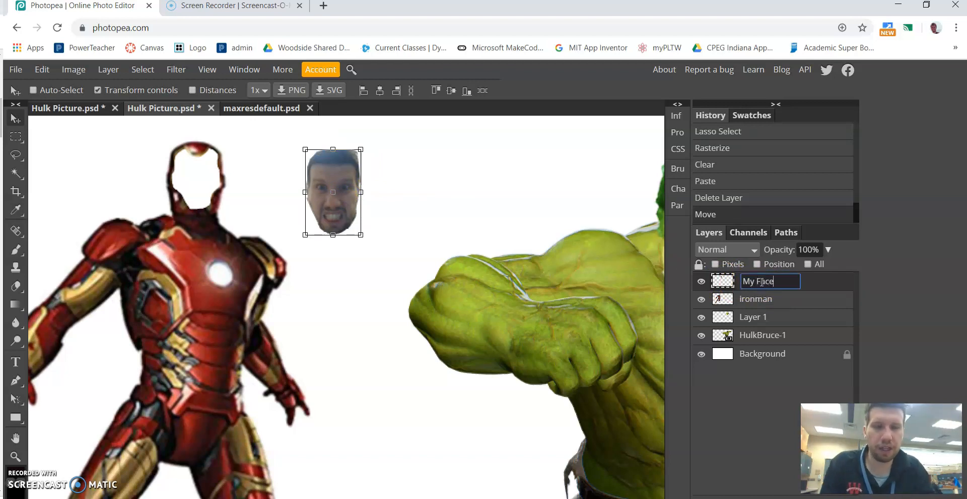
pyautogui.click(715, 387)
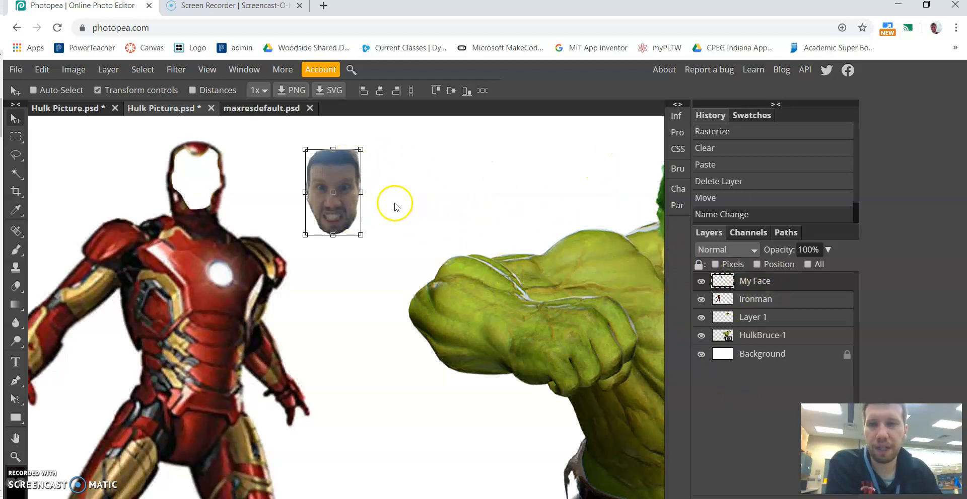
# - Move the face over Iron Man's helmet and put the My Face layer beneath the ironman layer
pyautogui.moveTo(341, 212); pyautogui.dragTo(205, 184)
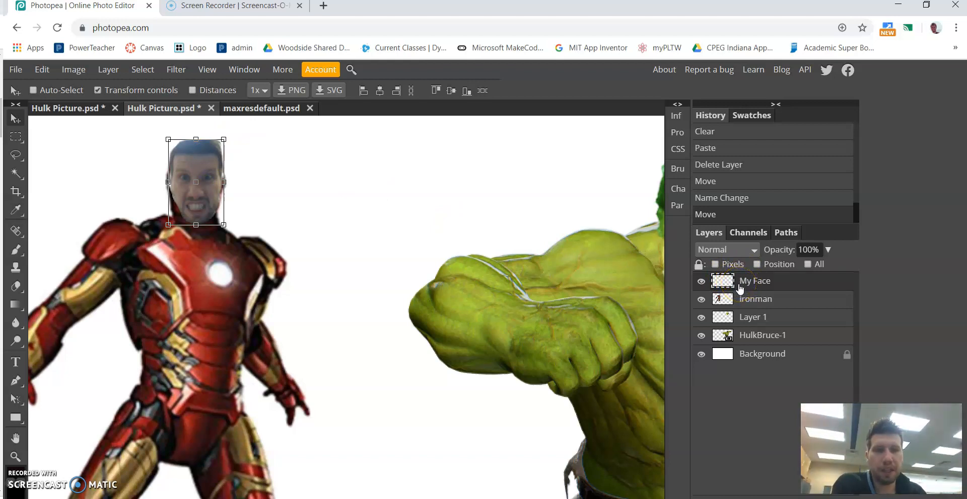
pyautogui.moveTo(740, 288); pyautogui.dragTo(749, 312)
pyautogui.click(427, 266)
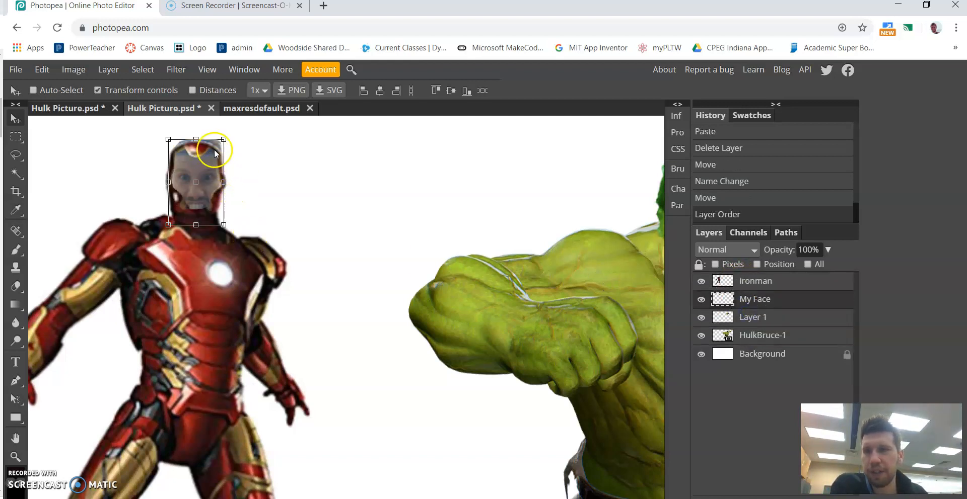
# - Scale the face to about 95% width and 91% height inside the helmet, and erase stray edges around the helmet's top
pyautogui.moveTo(223, 139); pyautogui.dragTo(201, 166)
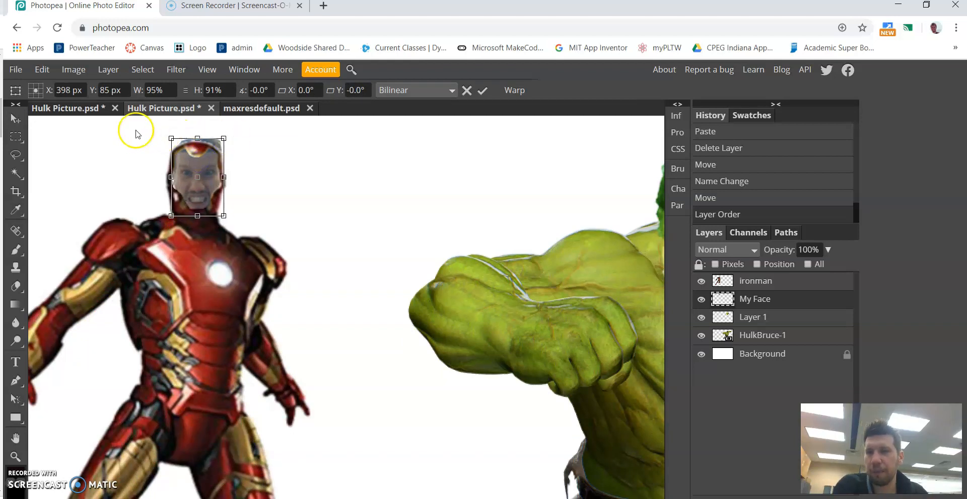
pyautogui.press('e')
pyautogui.moveTo(156, 139); pyautogui.dragTo(168, 141)
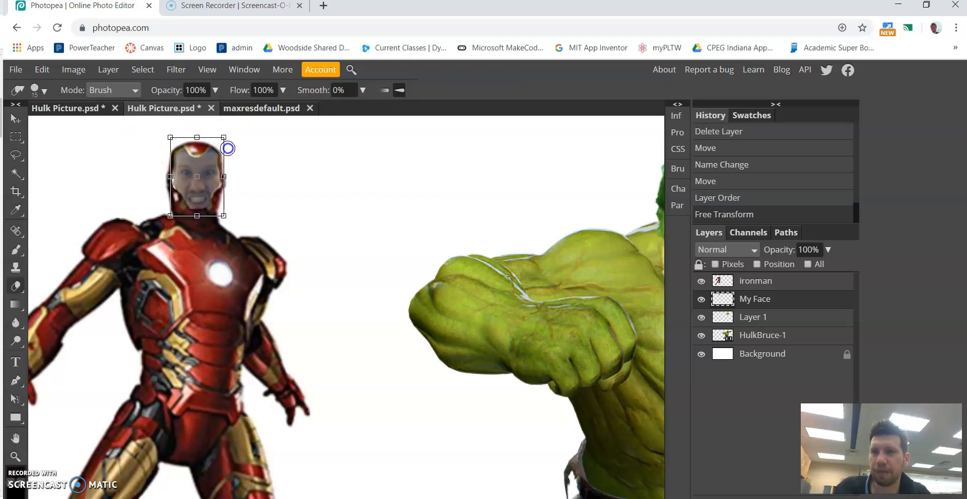
pyautogui.click(228, 148)
pyautogui.rightClick(16, 137)
pyautogui.click(63, 136)
pyautogui.click(74, 181)
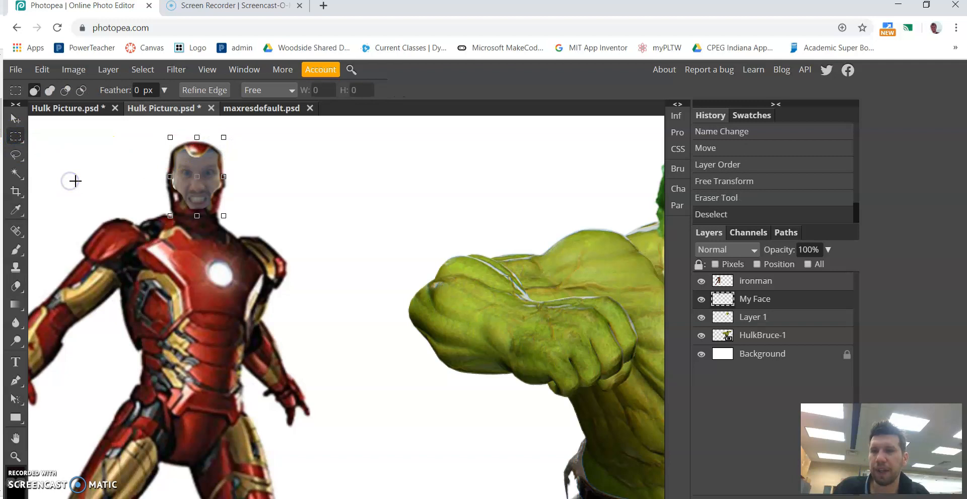
# - Try moving the ironman layer and the HulkBruce-1 layer separately from their faces, undoing each move
pyautogui.rightClick(16, 174)
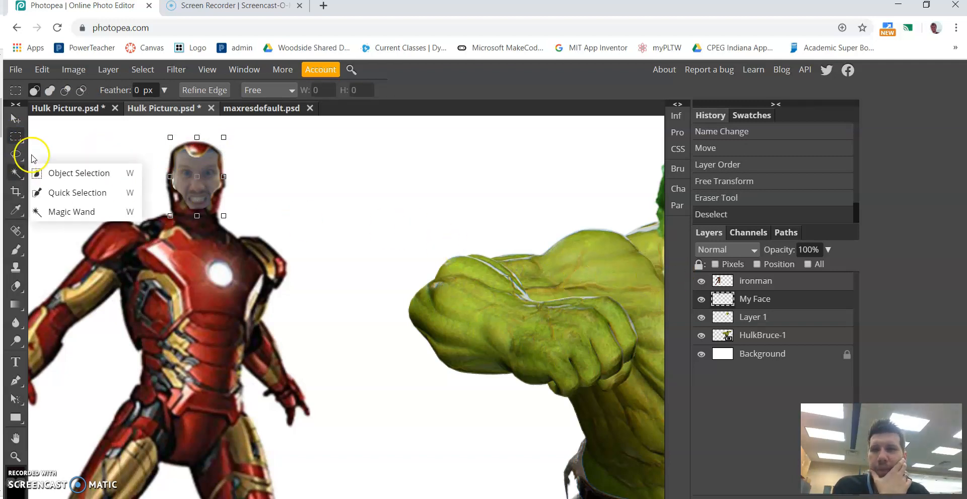
pyautogui.rightClick(16, 155)
pyautogui.click(15, 118)
pyautogui.press('z')
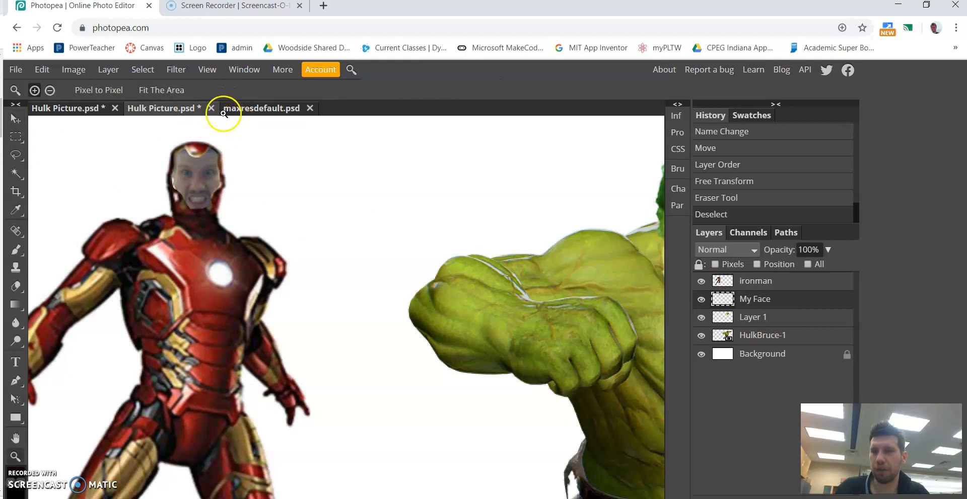
pyautogui.click(175, 90)
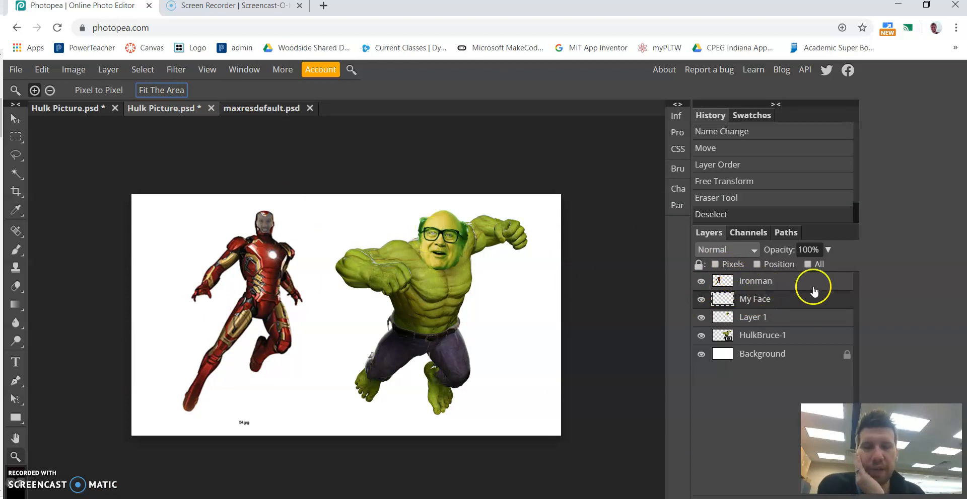
pyautogui.click(27, 124)
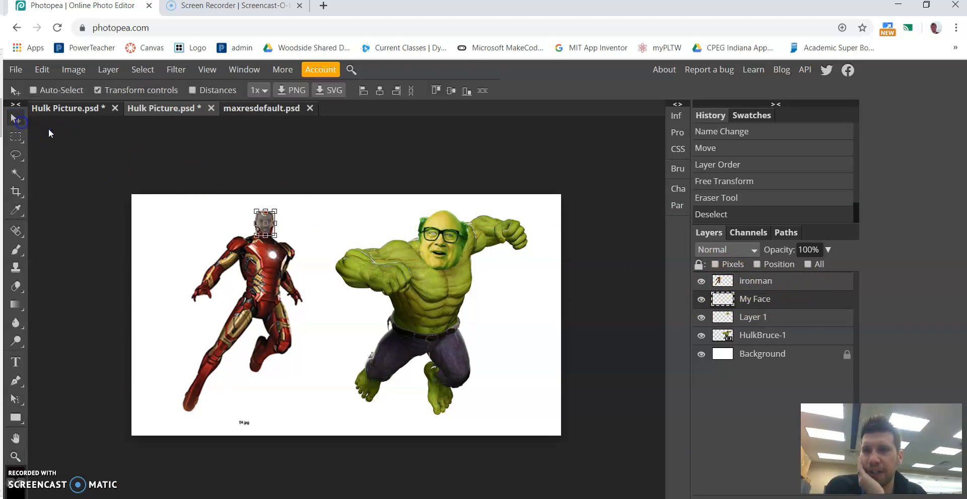
pyautogui.click(758, 281)
pyautogui.moveTo(289, 291); pyautogui.dragTo(278, 271)
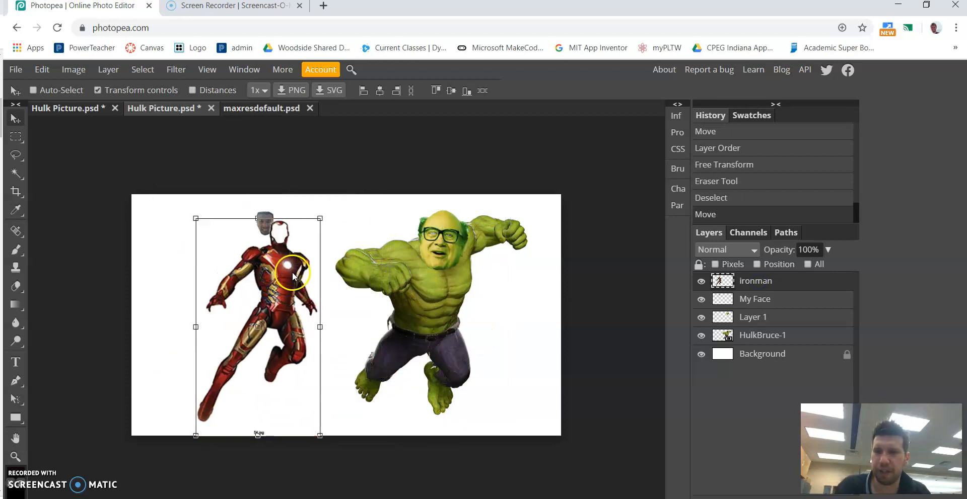
pyautogui.hotkey('ctrl', 'z')
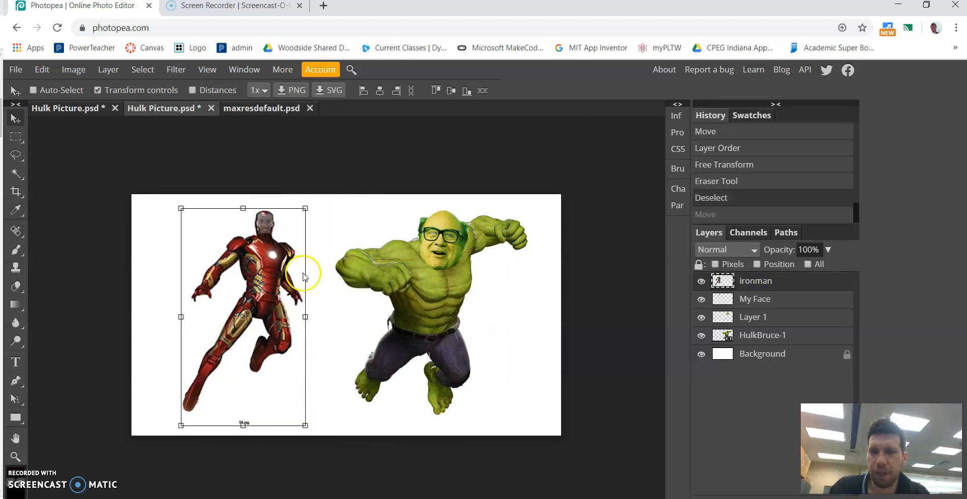
pyautogui.click(753, 334)
pyautogui.moveTo(434, 308); pyautogui.dragTo(398, 332)
pyautogui.hotkey('ctrl', 'z')
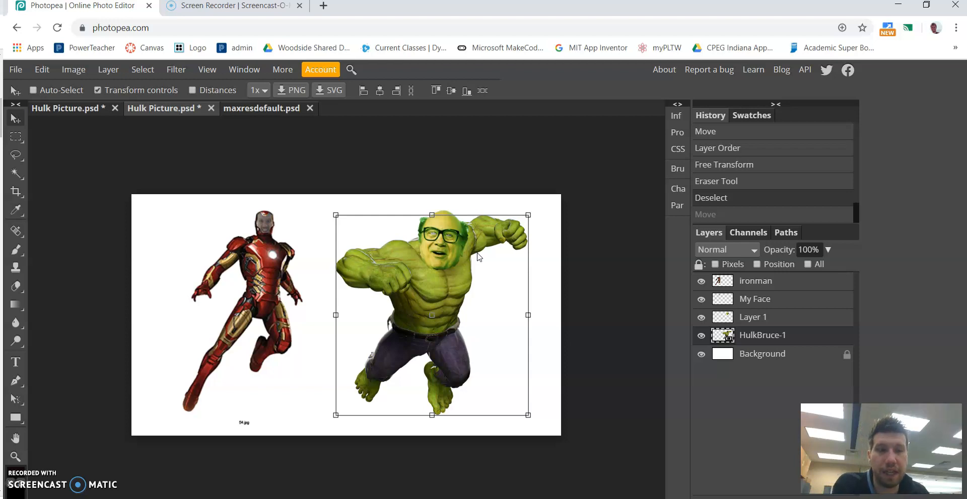
# - Merge the ironman and My Face layers, and move the merged figure up toward the picture's upper-left corner
pyautogui.click(772, 287)
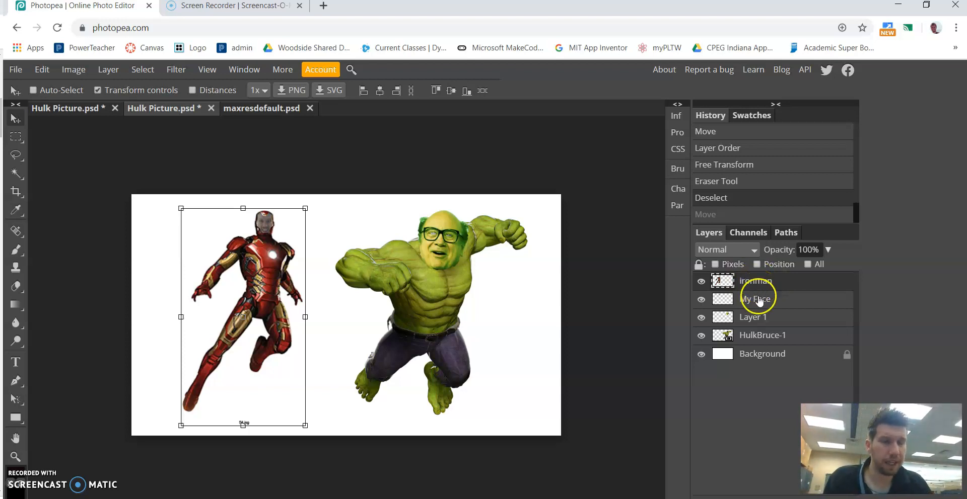
pyautogui.click(762, 302)
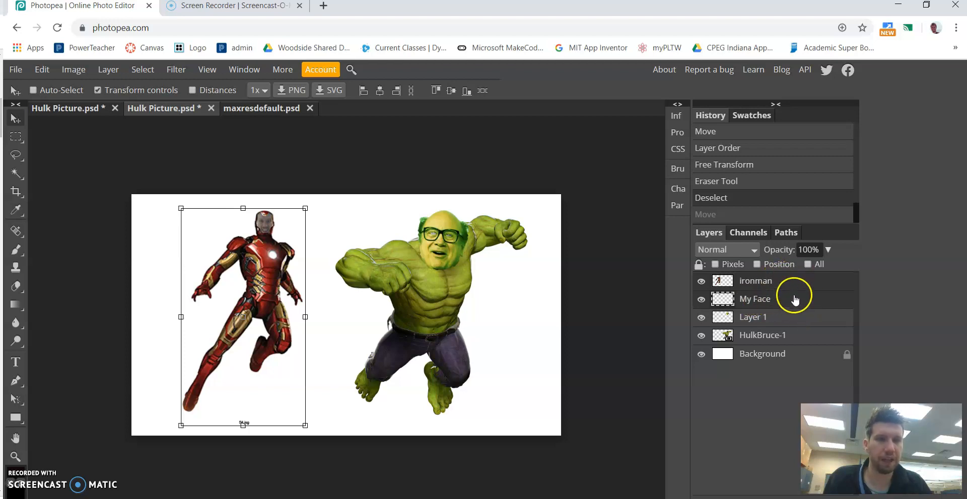
pyautogui.rightClick(796, 299)
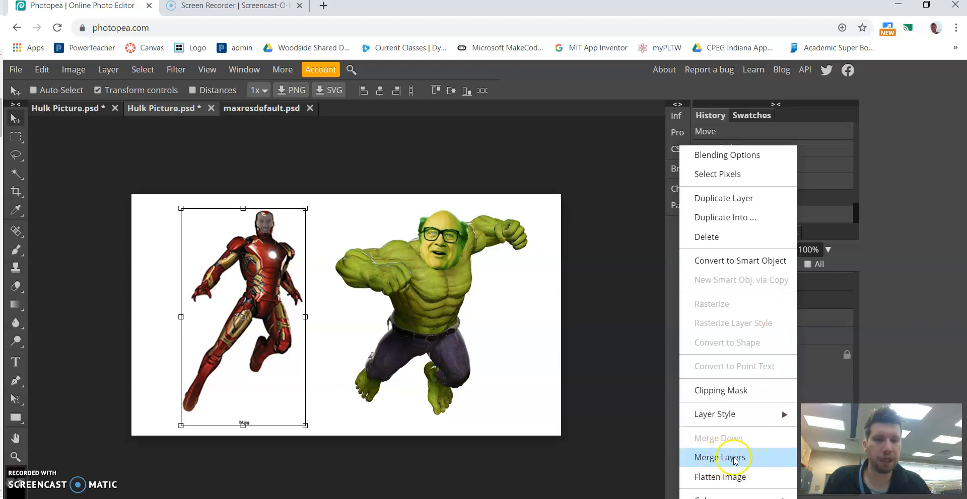
pyautogui.click(752, 459)
pyautogui.moveTo(275, 272); pyautogui.dragTo(257, 301)
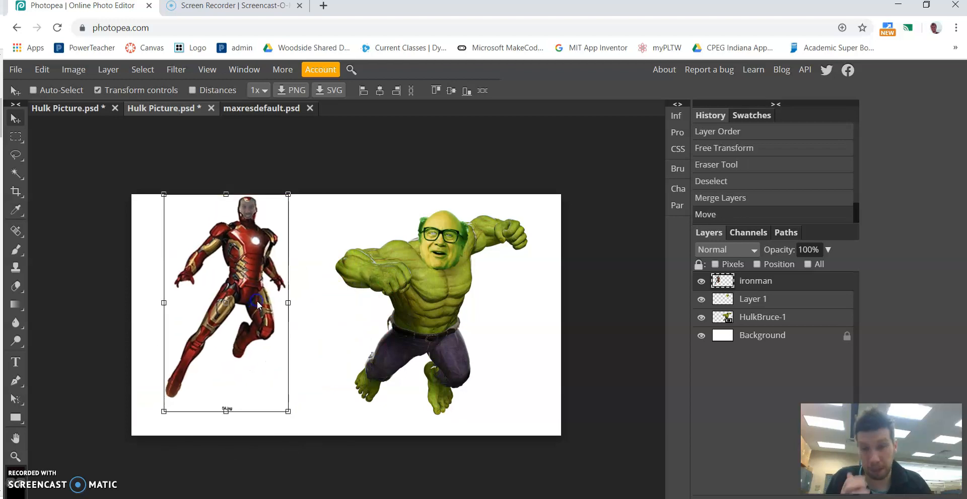
# - Nudge the Hulk's head in Layer 1 slightly upward and merge it with the HulkBruce-1 layer
pyautogui.click(767, 300)
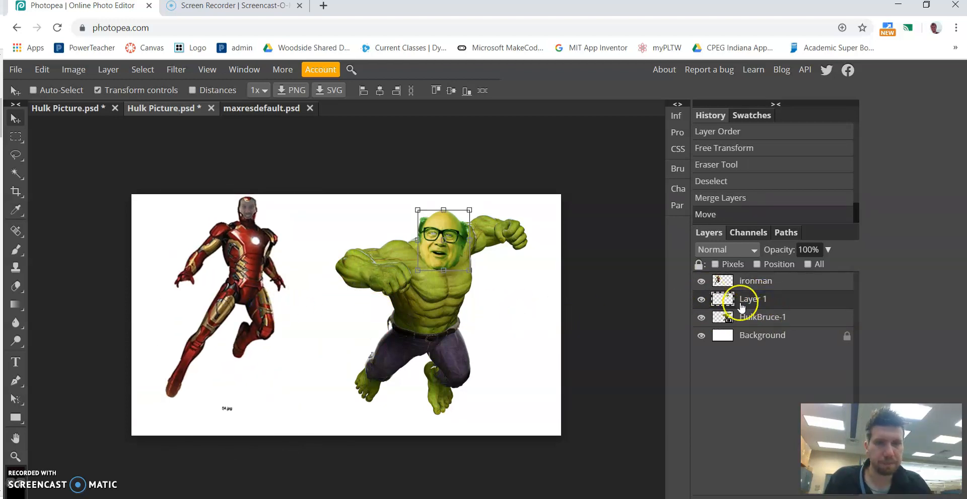
pyautogui.moveTo(435, 291)
pyautogui.mouseDown()
pyautogui.moveTo(440, 301)
pyautogui.moveTo(434, 288)
pyautogui.mouseUp()
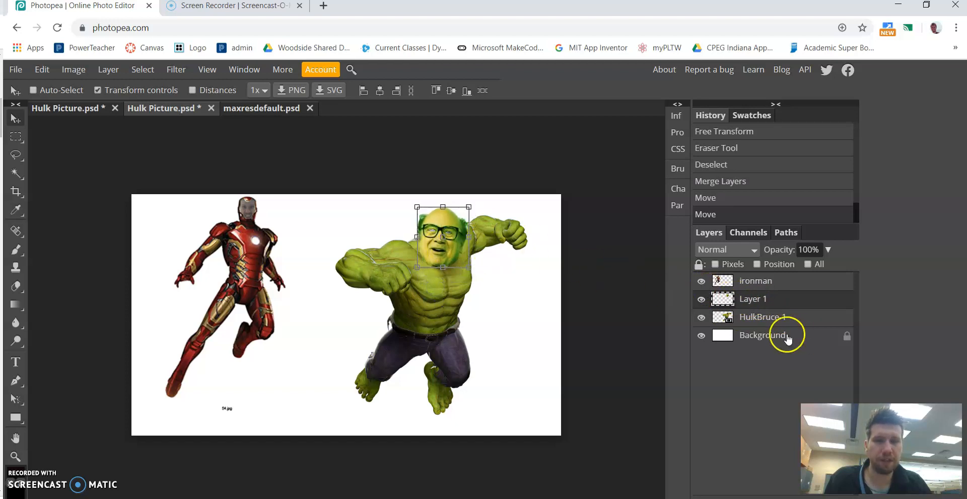
pyautogui.click(752, 318)
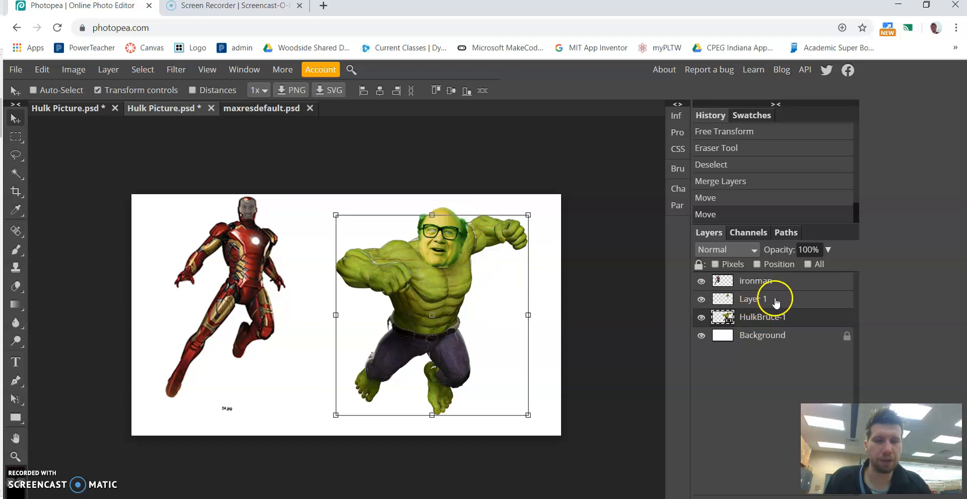
pyautogui.click(755, 301)
pyautogui.rightClick(755, 300)
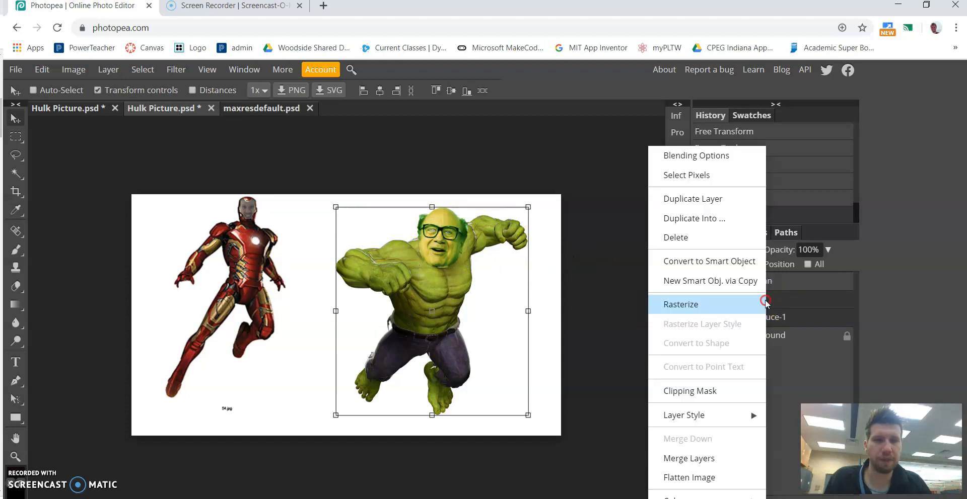
pyautogui.click(702, 459)
# - Move the merged Hulk figure slightly to the right and rename its layer Hulk
pyautogui.moveTo(474, 334); pyautogui.dragTo(454, 315)
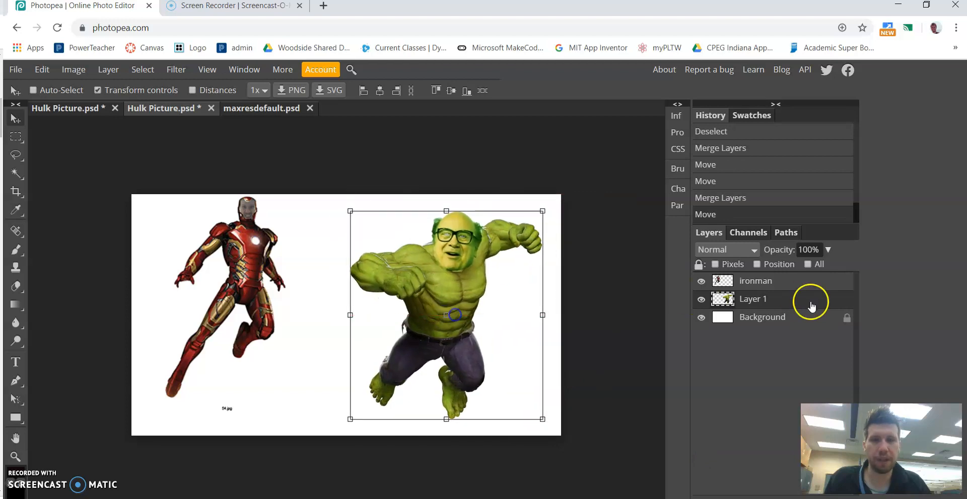
pyautogui.doubleClick(759, 300)
pyautogui.write('Hulk')
pyautogui.press('Return')
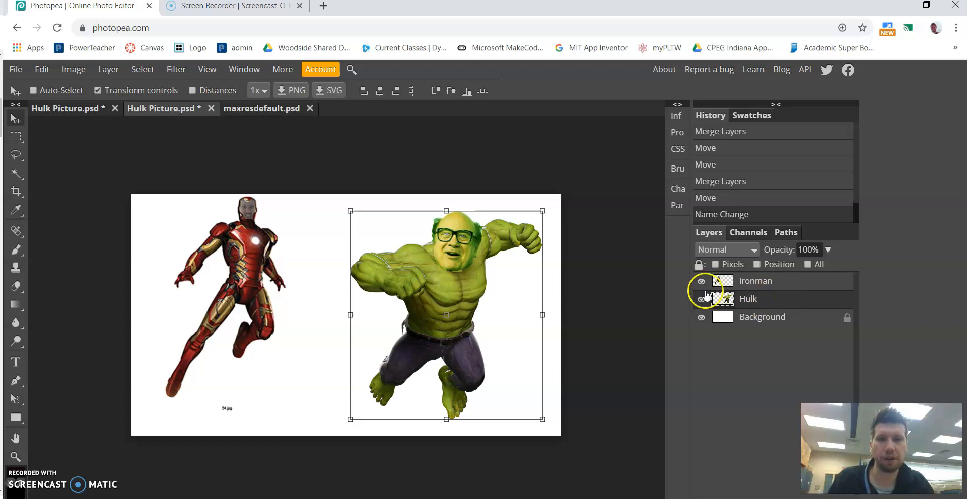
# - Erase the small 04.jpg caption beneath Iron Man on the ironman layer
pyautogui.click(772, 283)
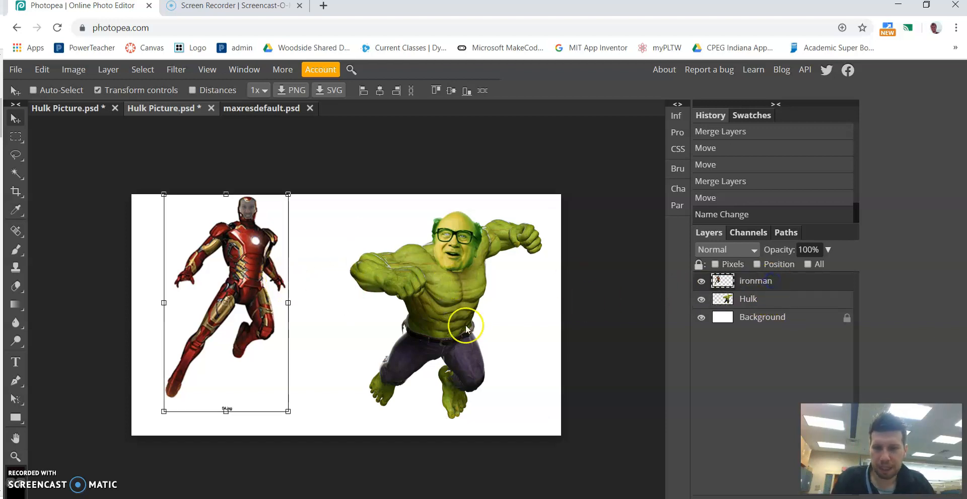
pyautogui.press('z')
pyautogui.moveTo(228, 409); pyautogui.dragTo(281, 403)
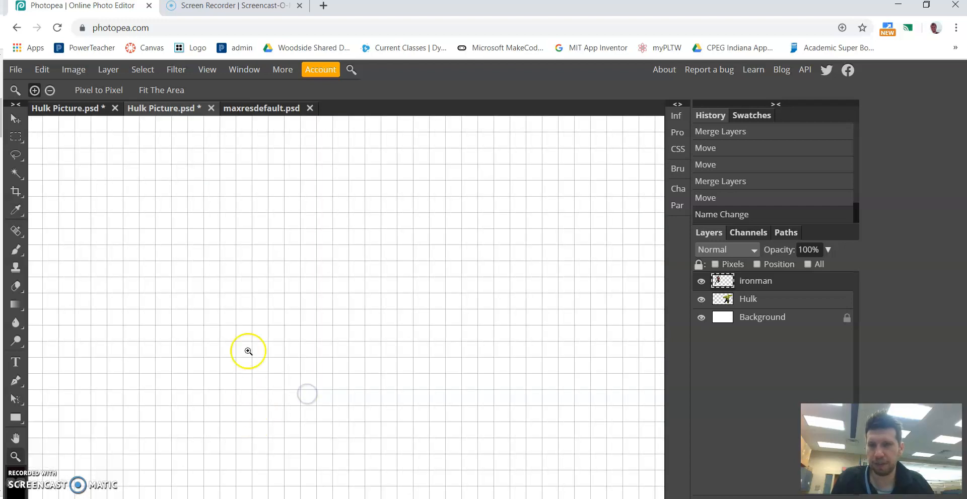
pyautogui.click(158, 86)
pyautogui.rightClick(15, 191)
pyautogui.rightClick(15, 173)
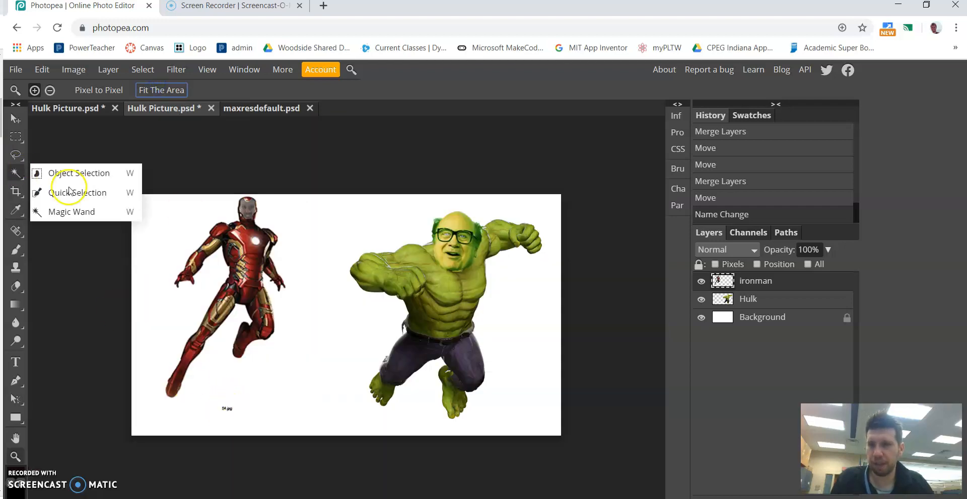
pyautogui.click(224, 394)
pyautogui.click(224, 393)
pyautogui.press('e')
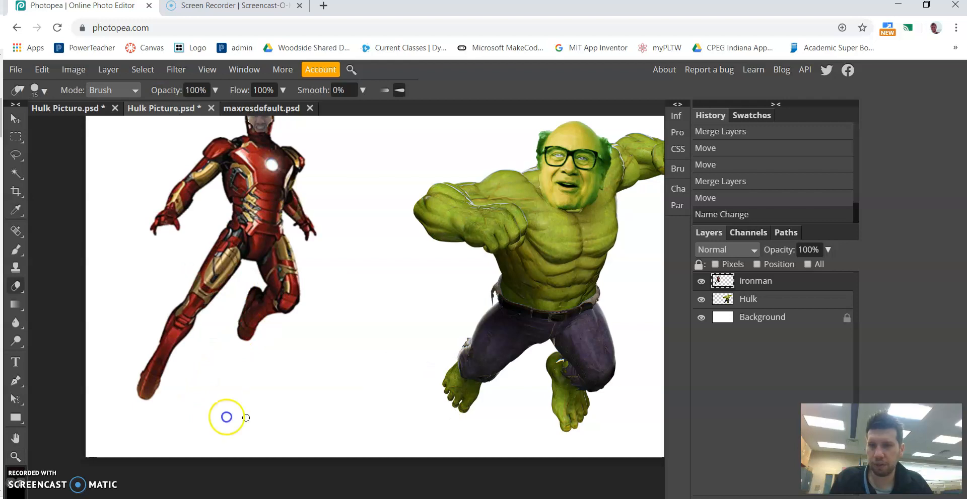
pyautogui.click(230, 375)
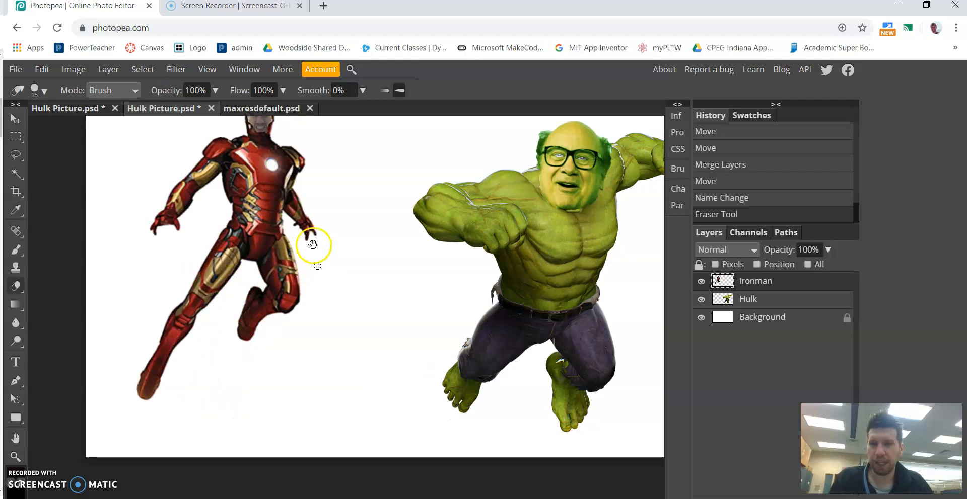
pyautogui.moveTo(313, 244); pyautogui.dragTo(347, 327)
pyautogui.moveTo(423, 290); pyautogui.dragTo(406, 258)
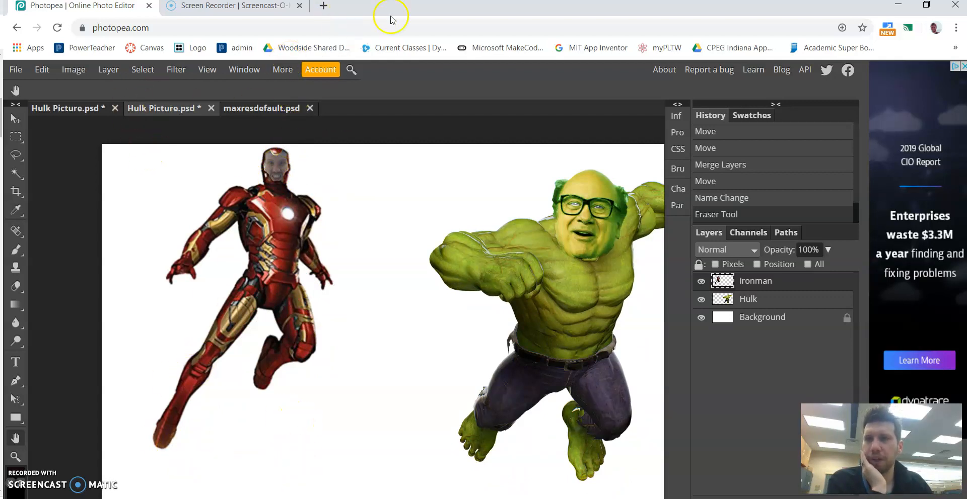
# - Search Google Images in a new browser tab for "new york city street"
pyautogui.click(322, 11)
pyautogui.write('google.com')
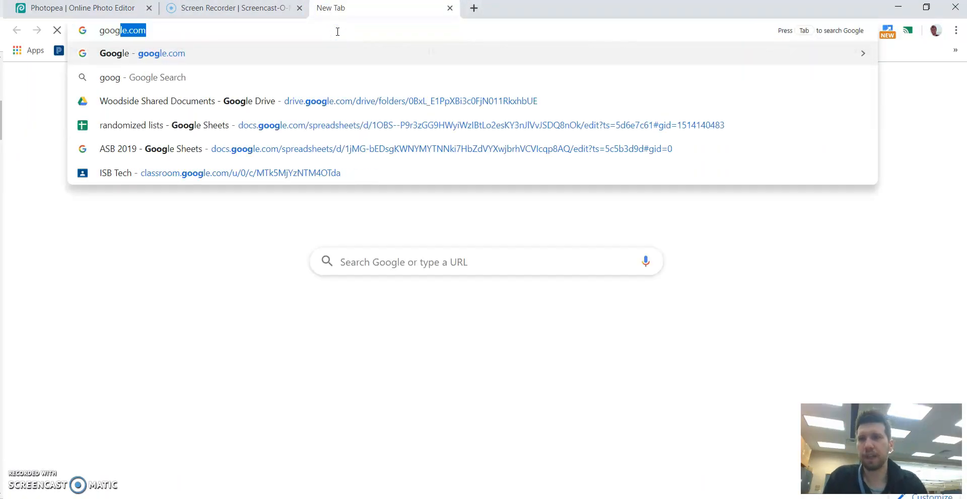
pyautogui.press('Return')
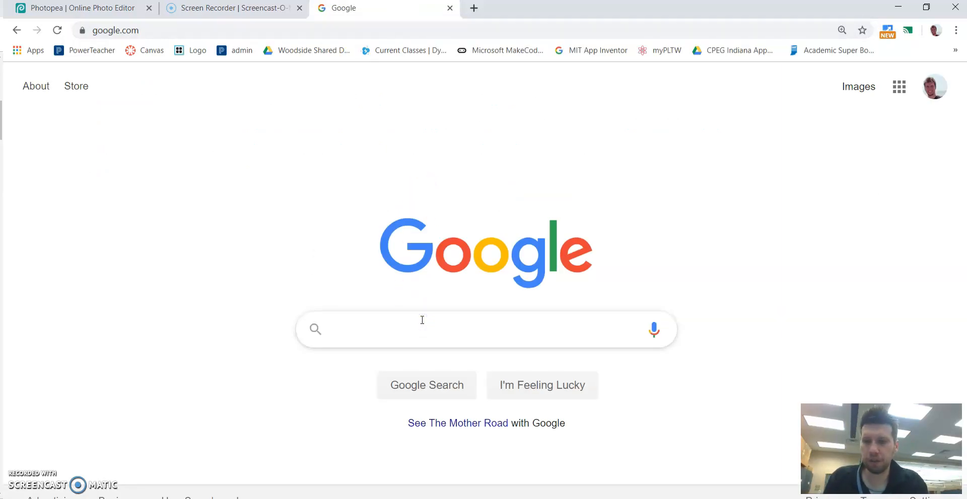
pyautogui.write('new york c')
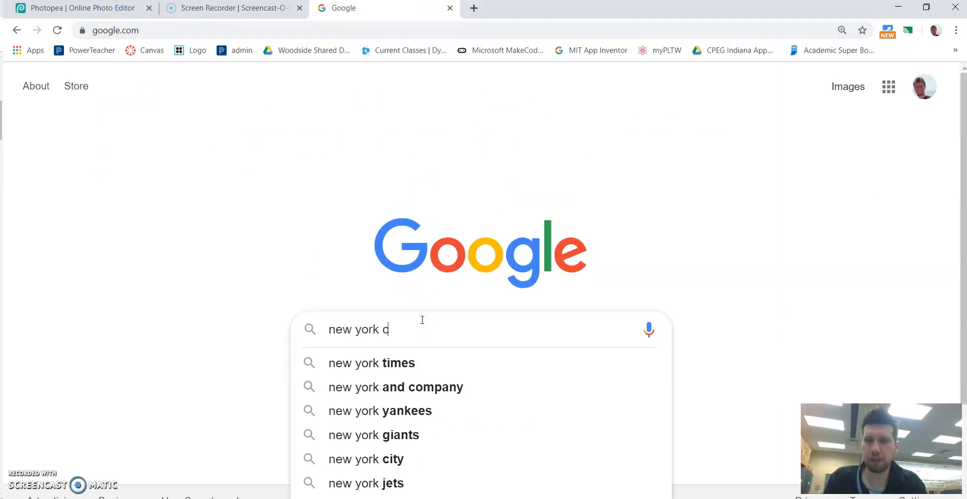
pyautogui.write('ity street')
pyautogui.press('Return')
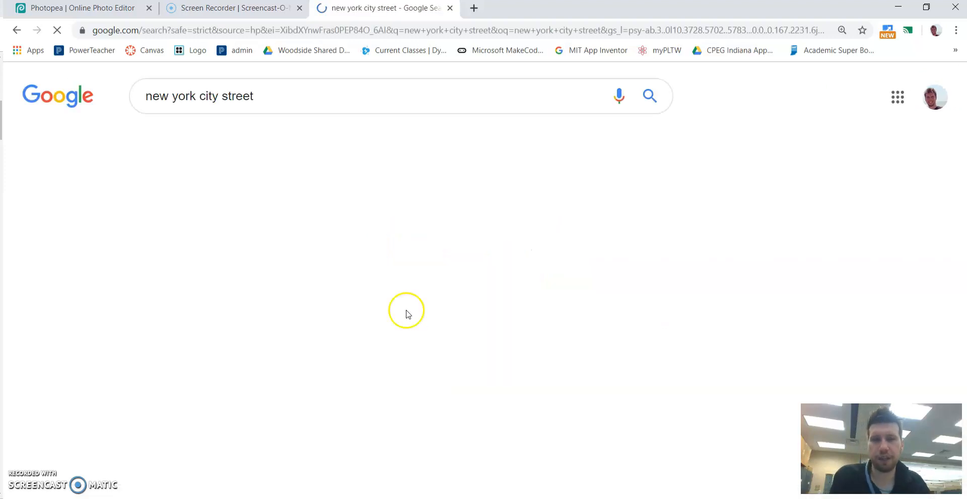
pyautogui.click(234, 140)
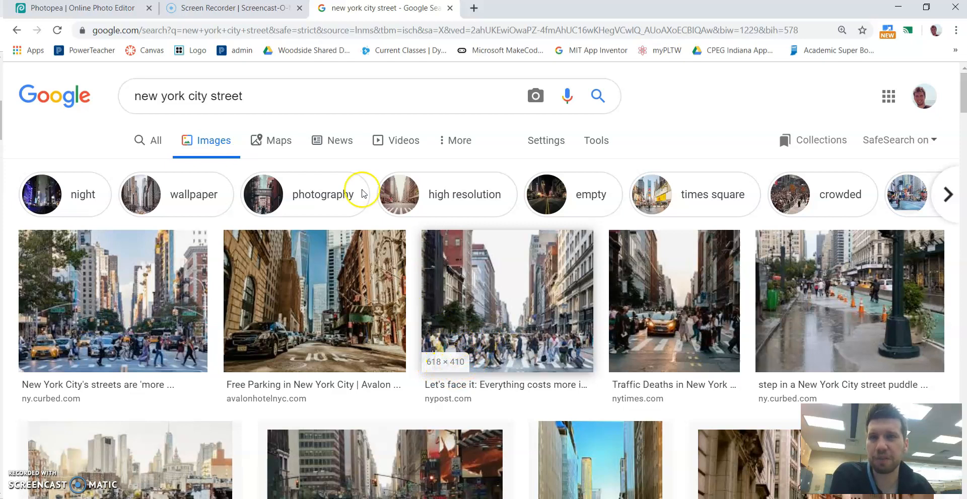
# - Switch back to Photopea and scale the ironman layer to about 96% width and 80% height
pyautogui.click(108, 9)
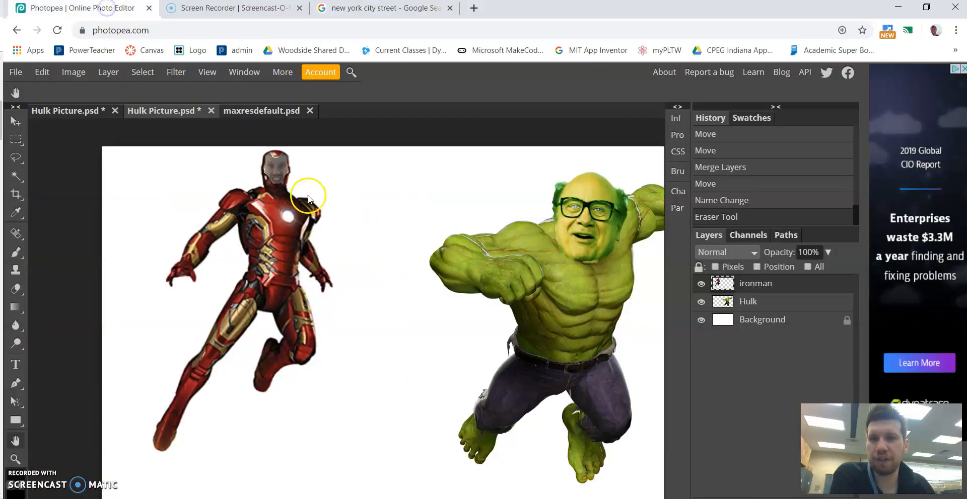
pyautogui.click(16, 121)
pyautogui.moveTo(336, 148); pyautogui.dragTo(334, 191)
# - Return to the Google image results and limit them to large images
pyautogui.click(384, 9)
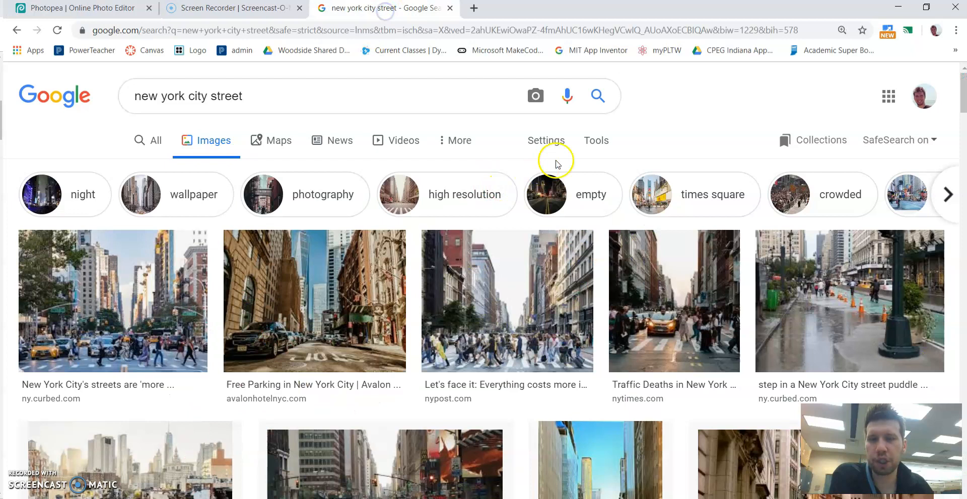
pyautogui.click(602, 139)
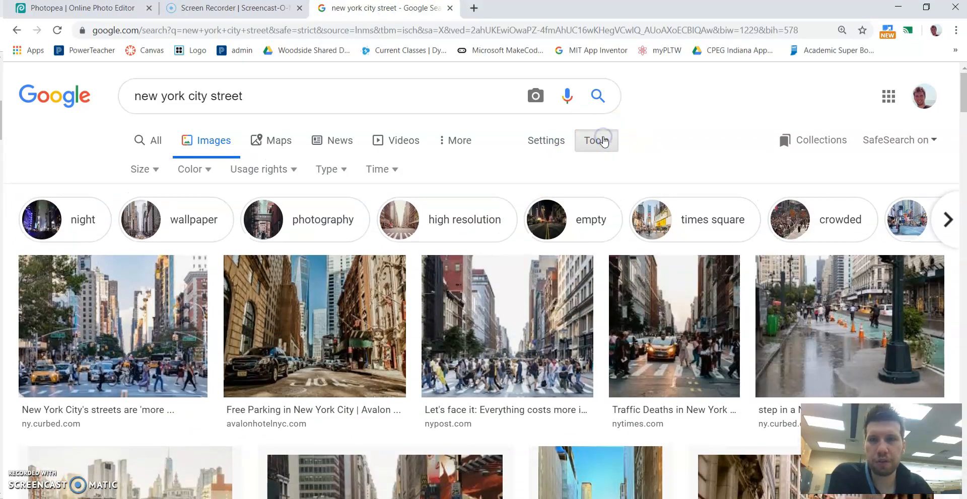
pyautogui.click(146, 174)
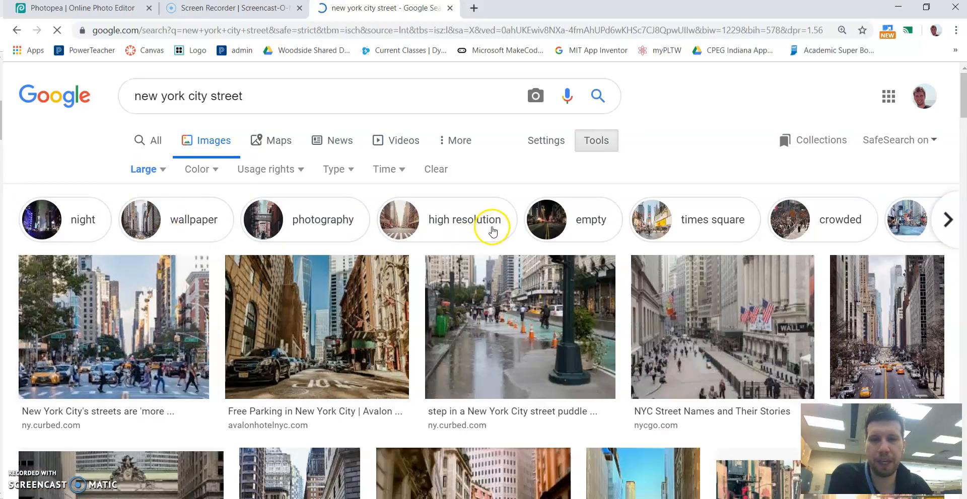
# - Open the 1920 × 1122 neon-lit night street picture from thecarnegiehotel.com and save it to the Desktop as newyork_city (1)
pyautogui.scroll(-2, 492, 231)
pyautogui.scroll(-6, 499, 220)
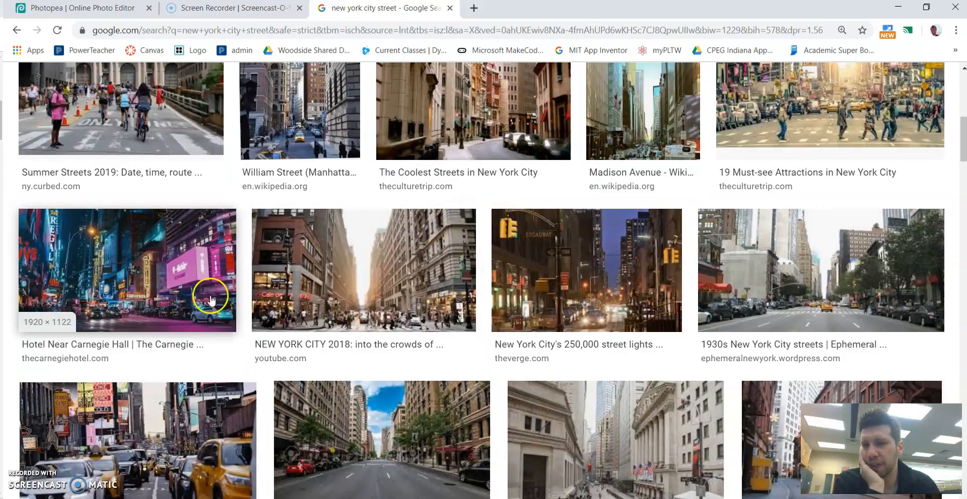
pyautogui.click(150, 279)
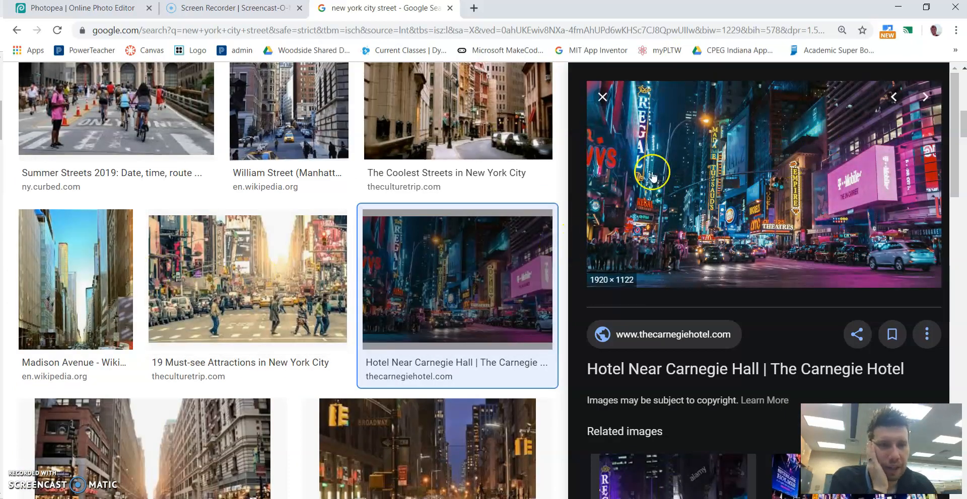
pyautogui.rightClick(704, 200)
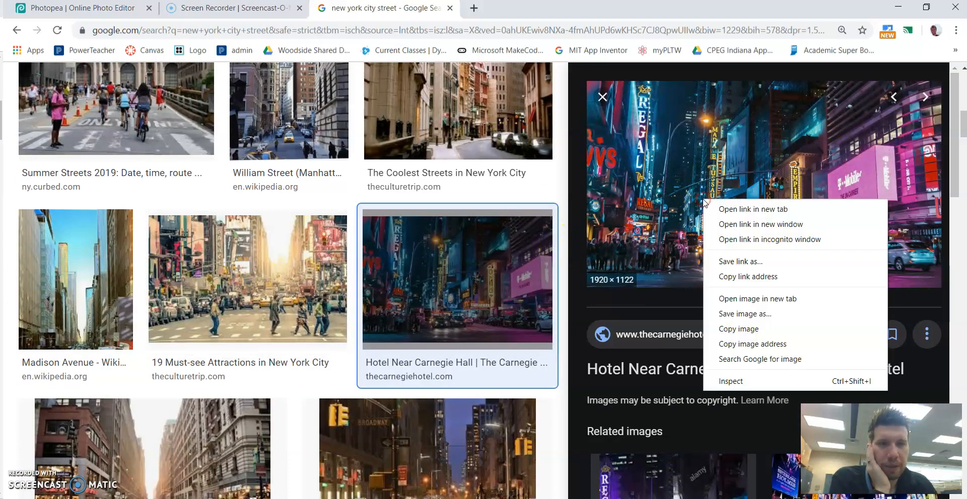
pyautogui.click(749, 315)
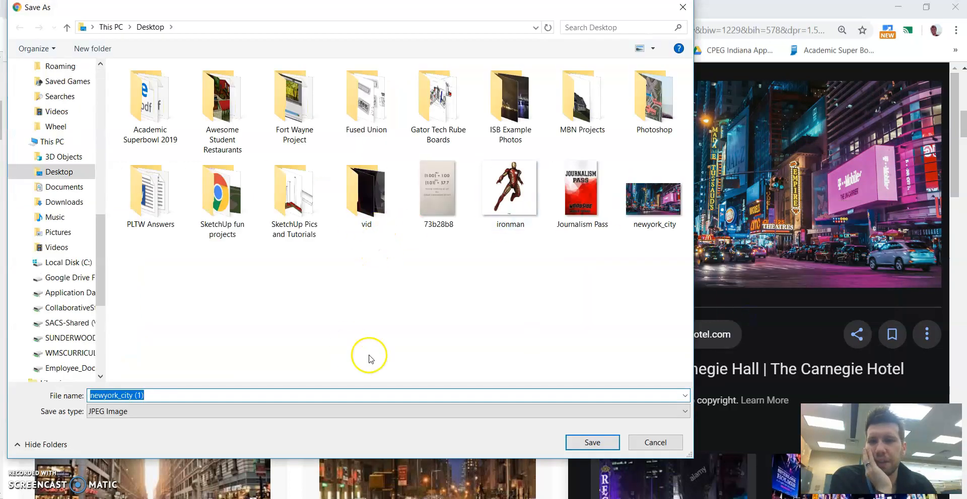
pyautogui.click(593, 443)
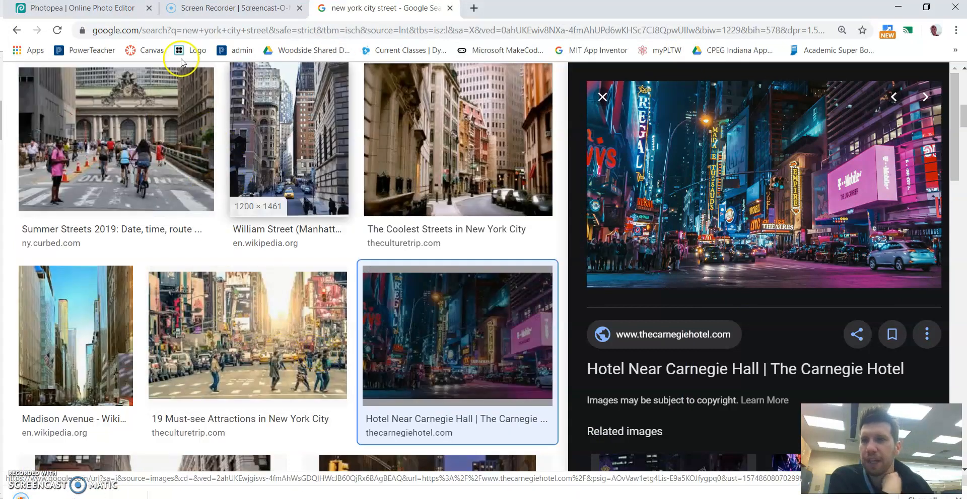
# - Switch to Photopea and place the newyork_city image from the Desktop into the Hulk Picture document
pyautogui.click(115, 9)
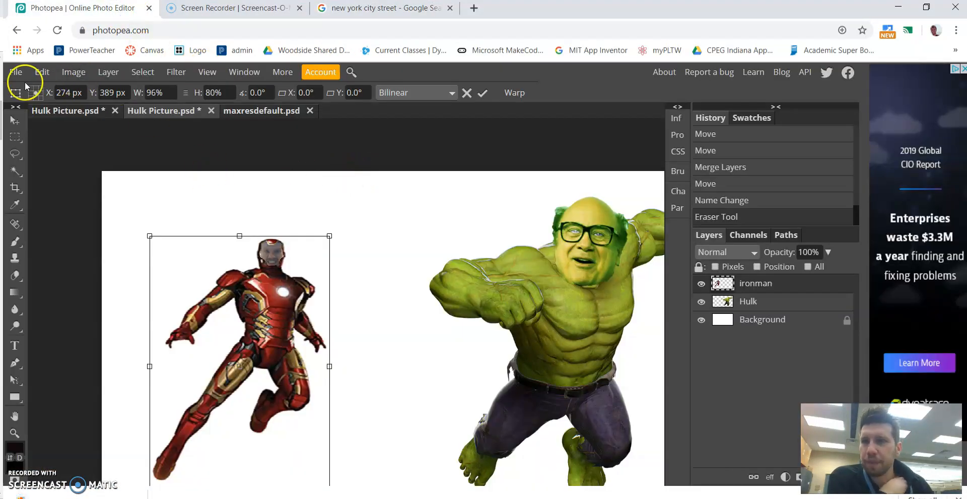
pyautogui.click(17, 74)
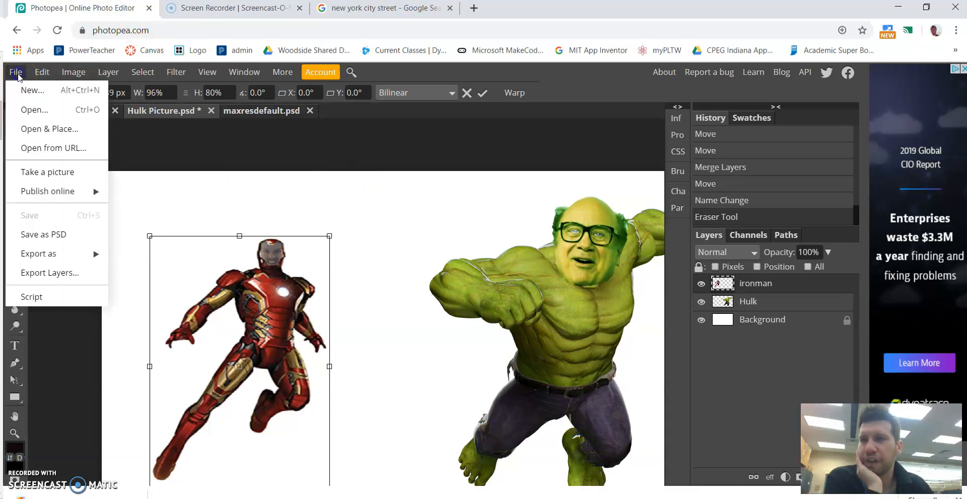
pyautogui.click(47, 129)
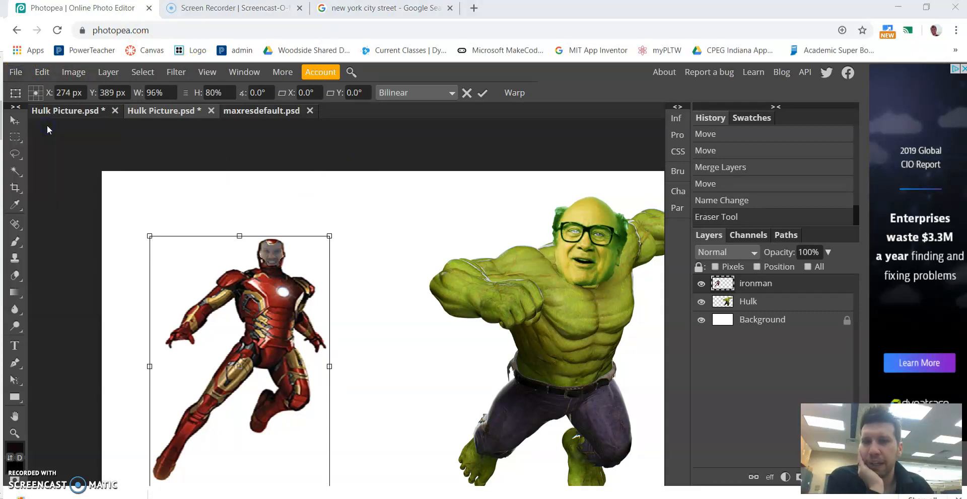
pyautogui.scroll(8, 88, 98)
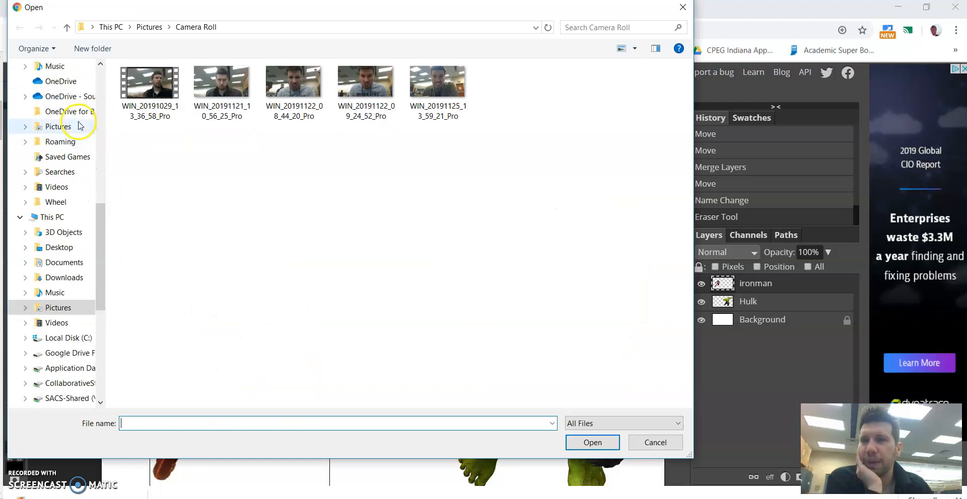
pyautogui.click(50, 146)
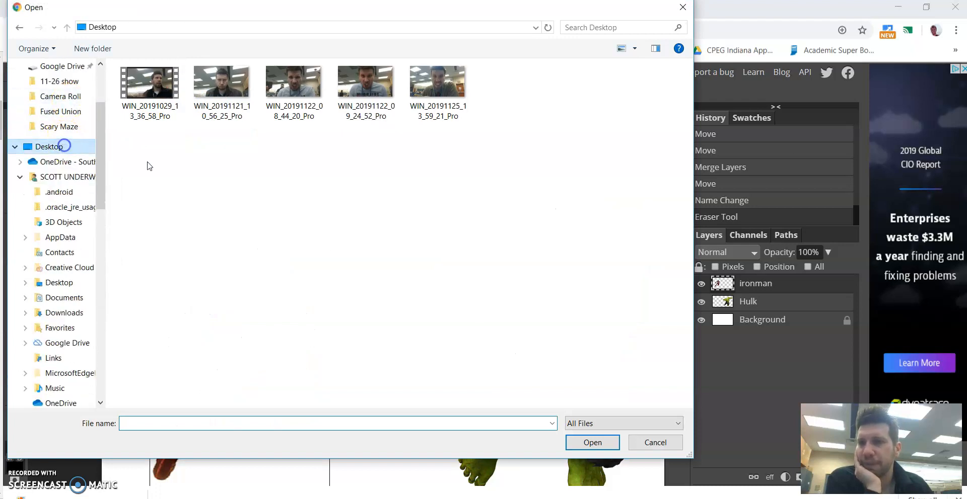
pyautogui.scroll(-10, 584, 207)
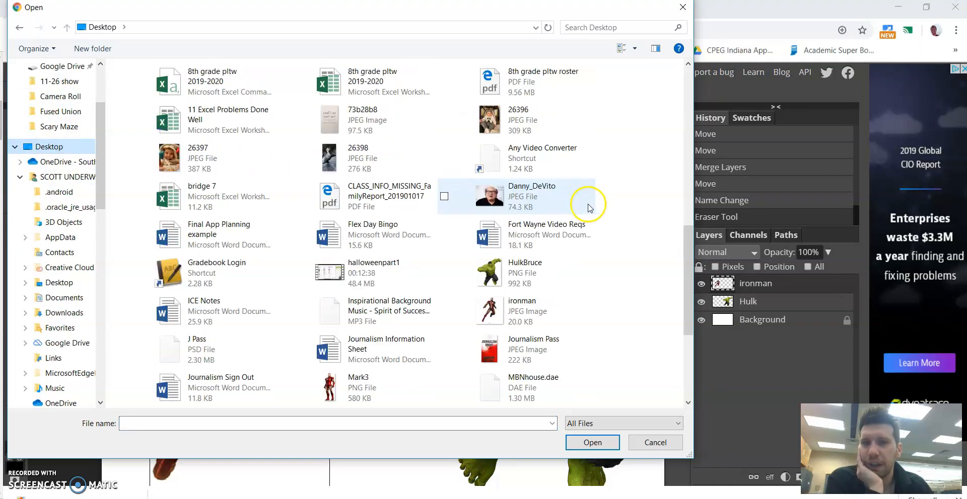
pyautogui.click(383, 240)
pyautogui.doubleClick(383, 241)
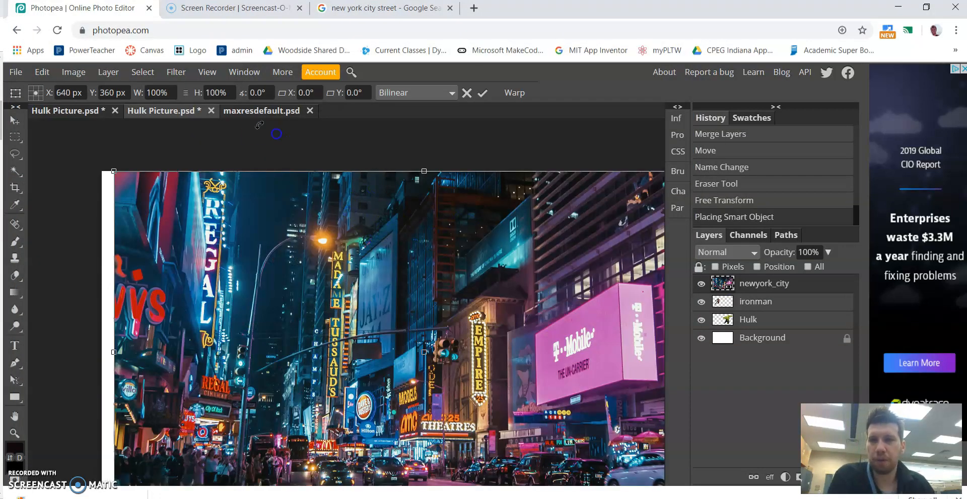
# - Stretch the newyork_city layer to about 106% width and 102% height to cover the canvas, and place it below the Hulk layer
pyautogui.press('z')
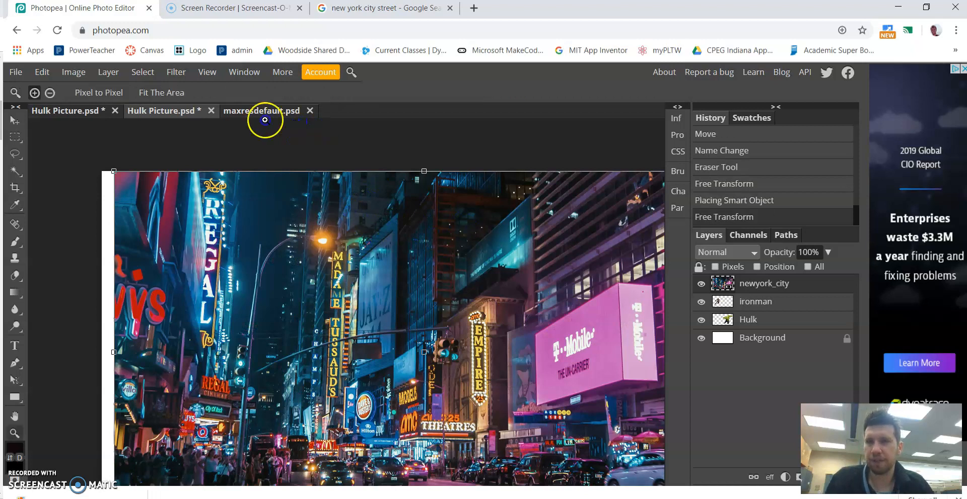
pyautogui.click(182, 93)
pyautogui.click(14, 120)
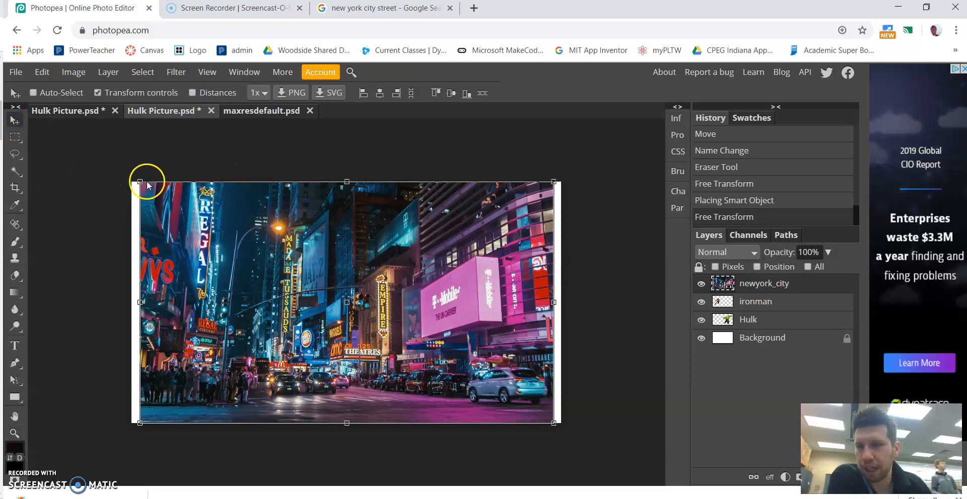
pyautogui.moveTo(141, 182); pyautogui.dragTo(123, 179)
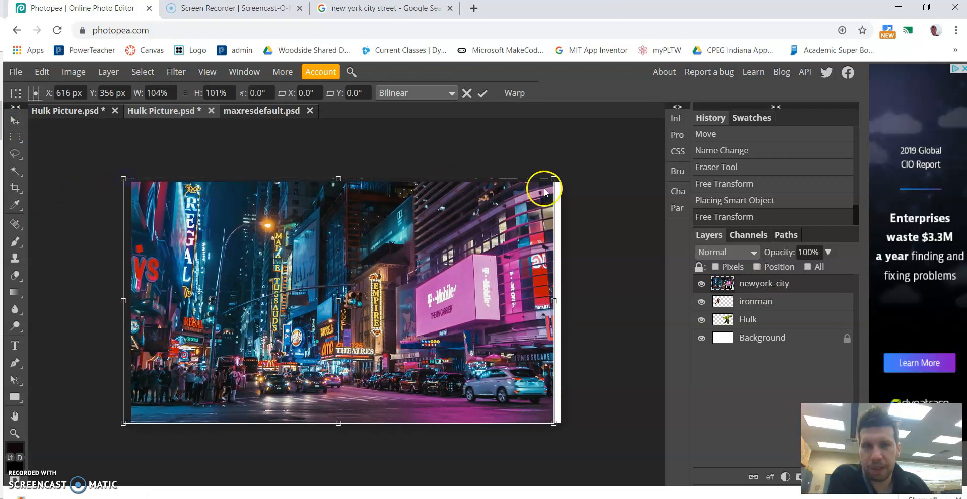
pyautogui.moveTo(553, 177)
pyautogui.mouseDown()
pyautogui.moveTo(588, 171)
pyautogui.moveTo(562, 178)
pyautogui.mouseUp()
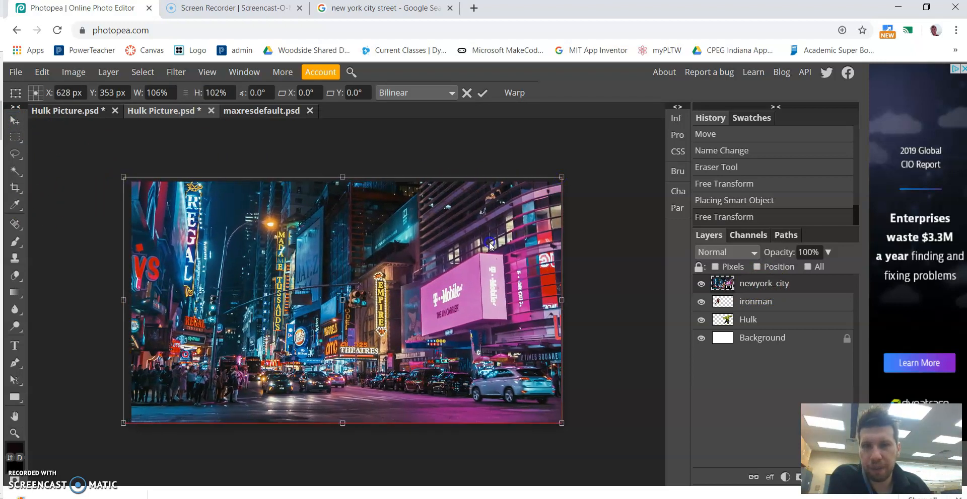
pyautogui.moveTo(491, 244); pyautogui.dragTo(492, 244)
pyautogui.moveTo(758, 283); pyautogui.dragTo(762, 334)
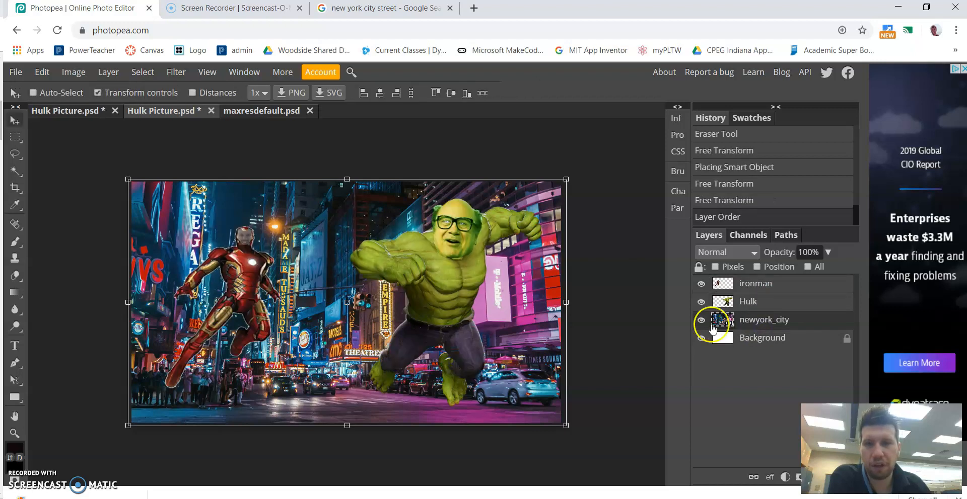
# - Move the Hulk slightly down and right, and enlarge Iron Man to about 118% width and 122% height at the picture's left edge
pyautogui.click(749, 302)
pyautogui.moveTo(425, 297); pyautogui.dragTo(435, 309)
pyautogui.click(765, 284)
pyautogui.moveTo(245, 263); pyautogui.dragTo(242, 281)
pyautogui.moveTo(283, 235); pyautogui.dragTo(304, 199)
pyautogui.moveTo(246, 269); pyautogui.dragTo(222, 263)
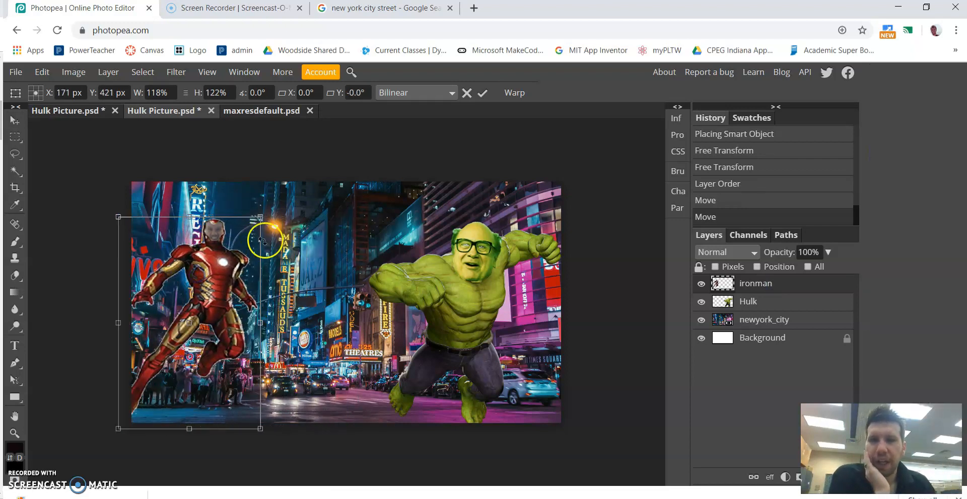
# - Apply a Hue/Saturation adjustment to the newyork_city layer with hue 0, saturation -42 and lightness about -6
pyautogui.click(756, 322)
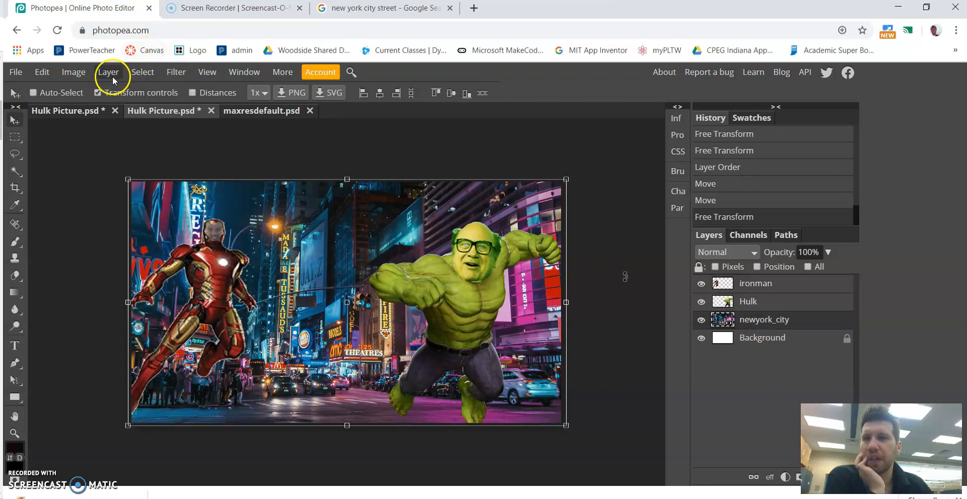
pyautogui.click(86, 72)
pyautogui.moveTo(96, 91)
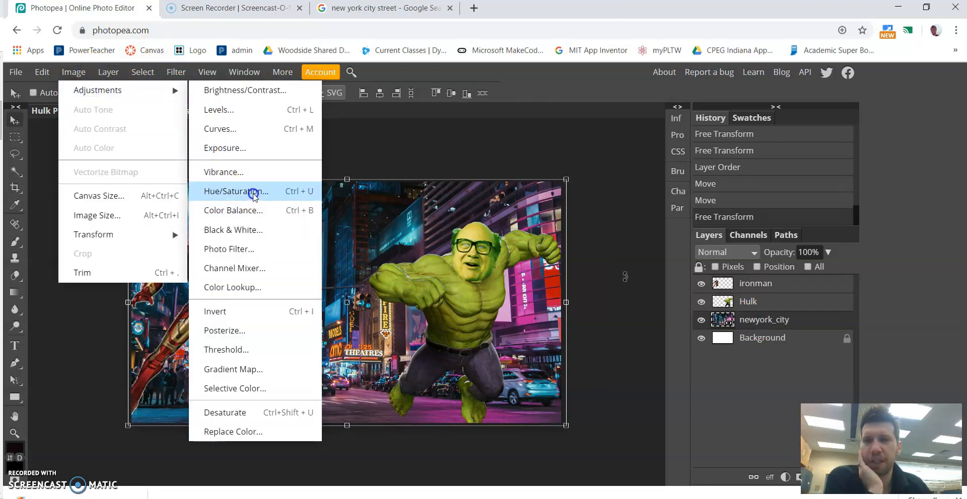
pyautogui.click(271, 189)
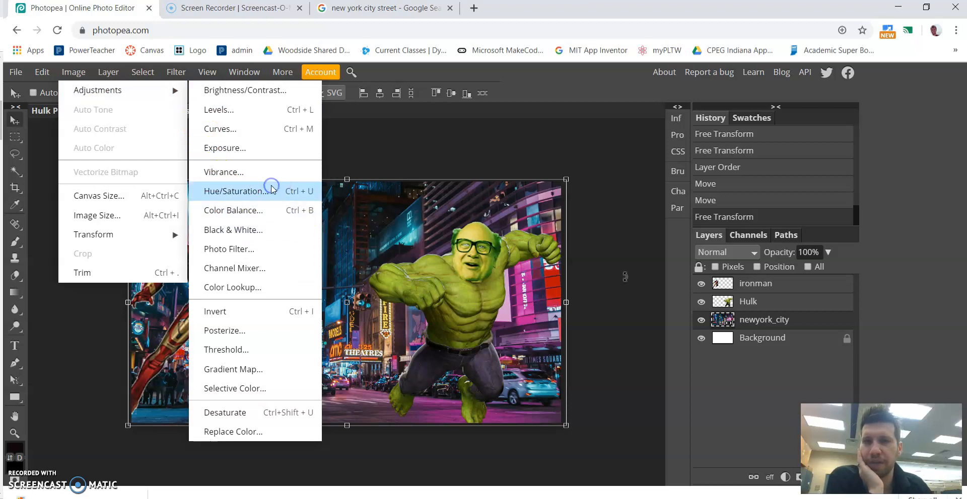
pyautogui.moveTo(264, 168); pyautogui.dragTo(745, 273)
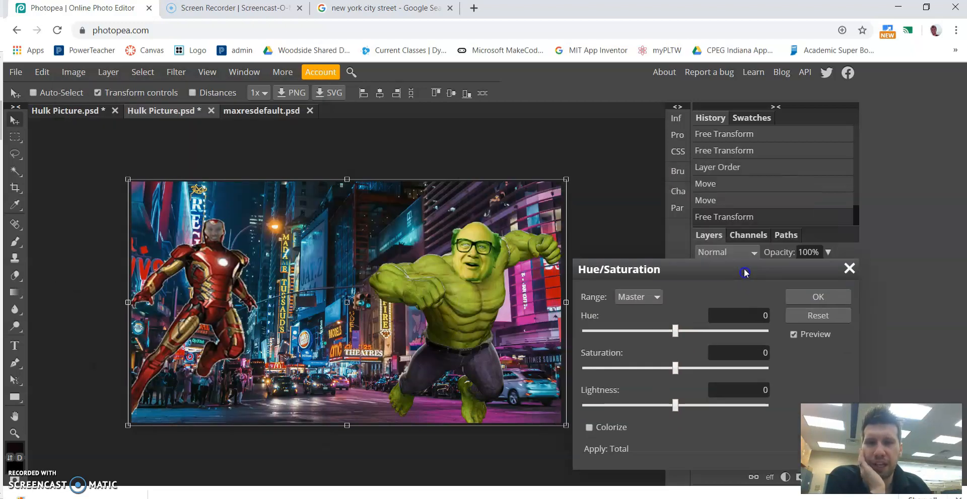
pyautogui.moveTo(675, 369); pyautogui.dragTo(619, 368)
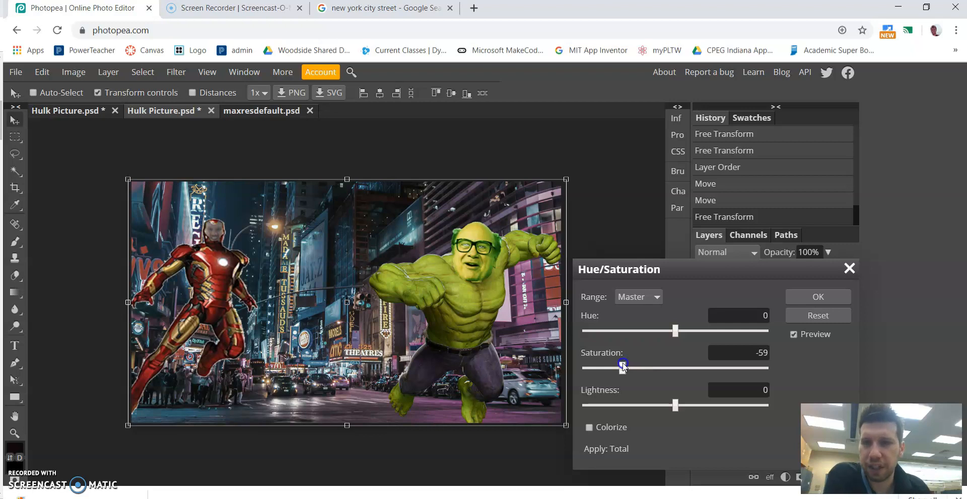
pyautogui.moveTo(621, 366)
pyautogui.mouseDown()
pyautogui.moveTo(787, 362)
pyautogui.moveTo(636, 362)
pyautogui.mouseUp()
pyautogui.moveTo(660, 334)
pyautogui.mouseDown()
pyautogui.moveTo(604, 333)
pyautogui.moveTo(675, 332)
pyautogui.mouseUp()
pyautogui.moveTo(674, 405)
pyautogui.mouseDown()
pyautogui.moveTo(641, 405)
pyautogui.moveTo(692, 403)
pyautogui.mouseUp()
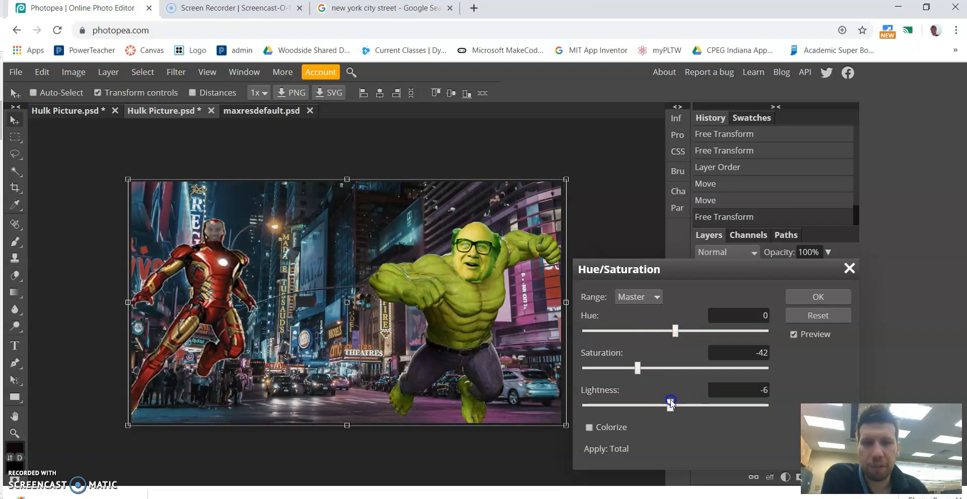
pyautogui.click(818, 296)
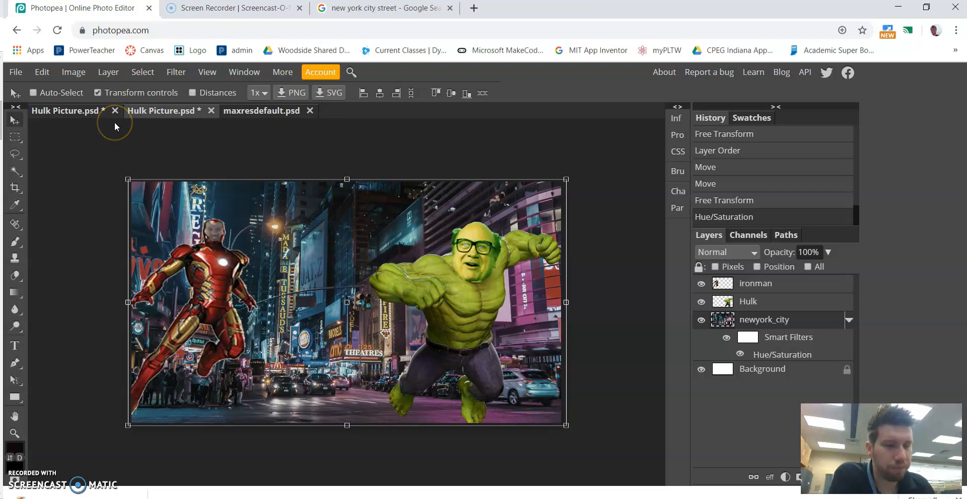
# - Activate the Rectangle Select tool with the newyork_city layer selected
pyautogui.click(18, 138)
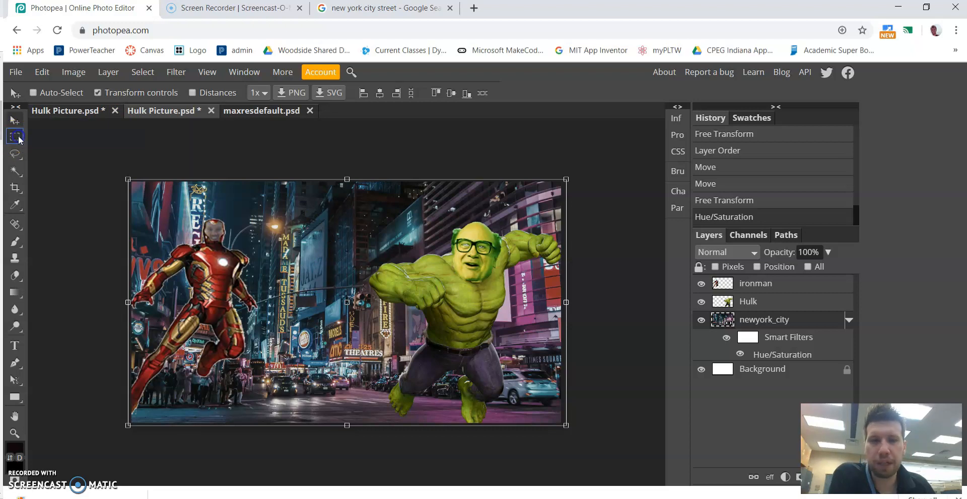